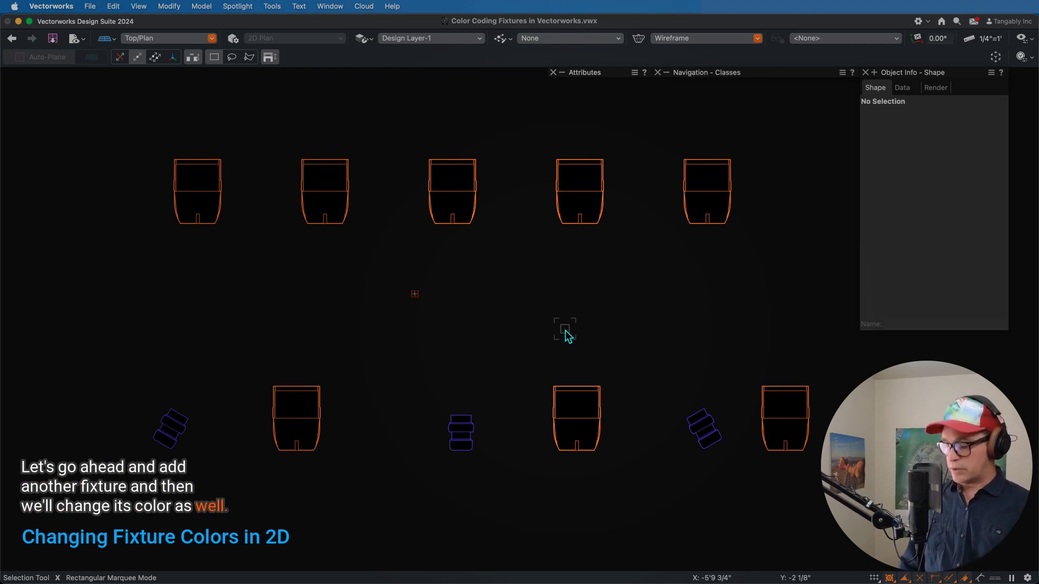
- Pick the Lighting Device tool with the Elation Colour 5 Profile 50 deg symbol
{"action": "key", "text": "super+f"}
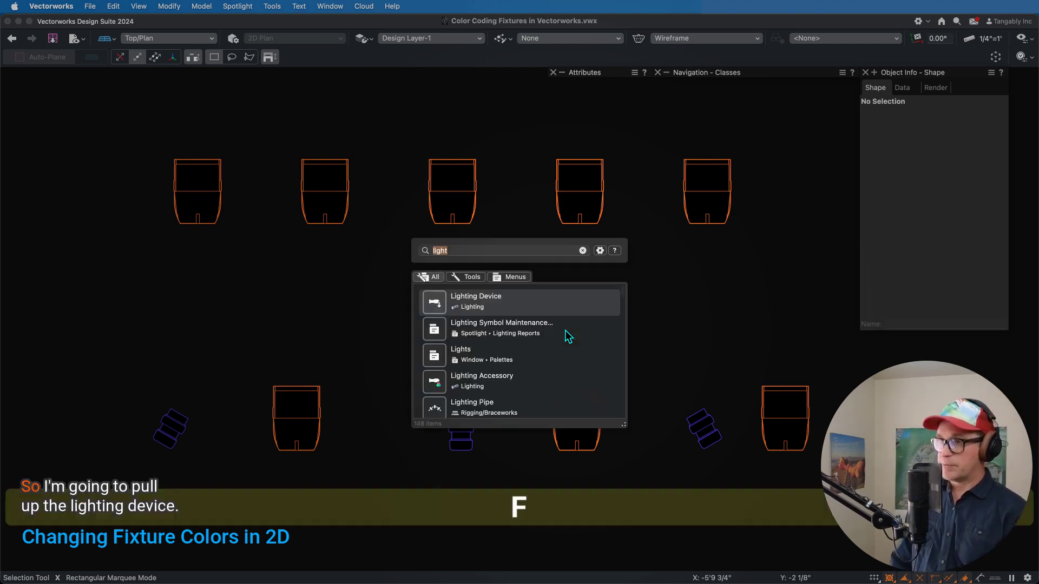
{"action": "left_click", "coordinate": [516, 303]}
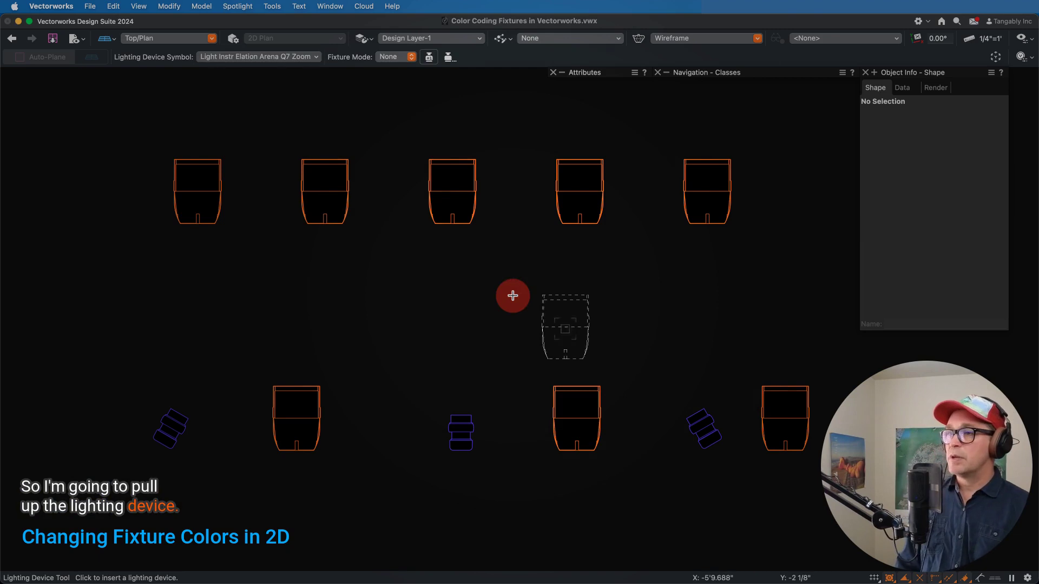
{"action": "left_click", "coordinate": [313, 57]}
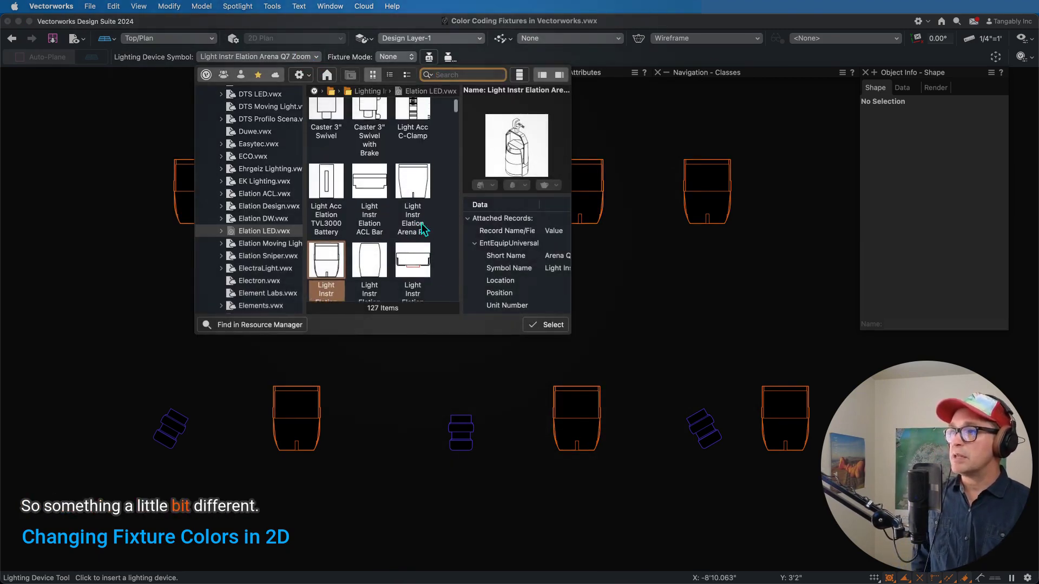
{"action": "scroll", "coordinate": [421, 223], "scroll_direction": "down", "scroll_amount": 5}
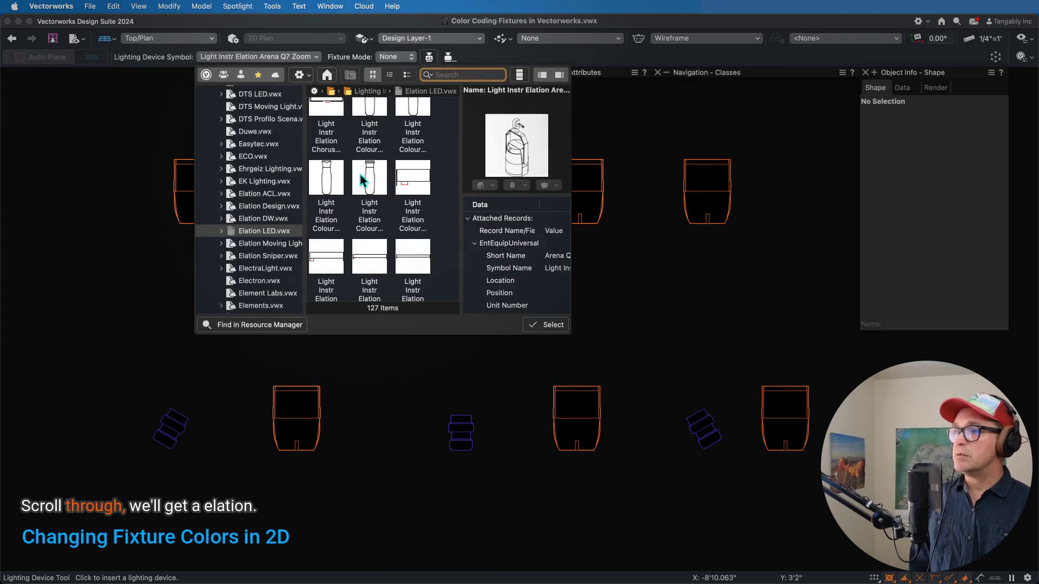
{"action": "left_click", "coordinate": [362, 180]}
{"action": "double_click", "coordinate": [370, 180]}
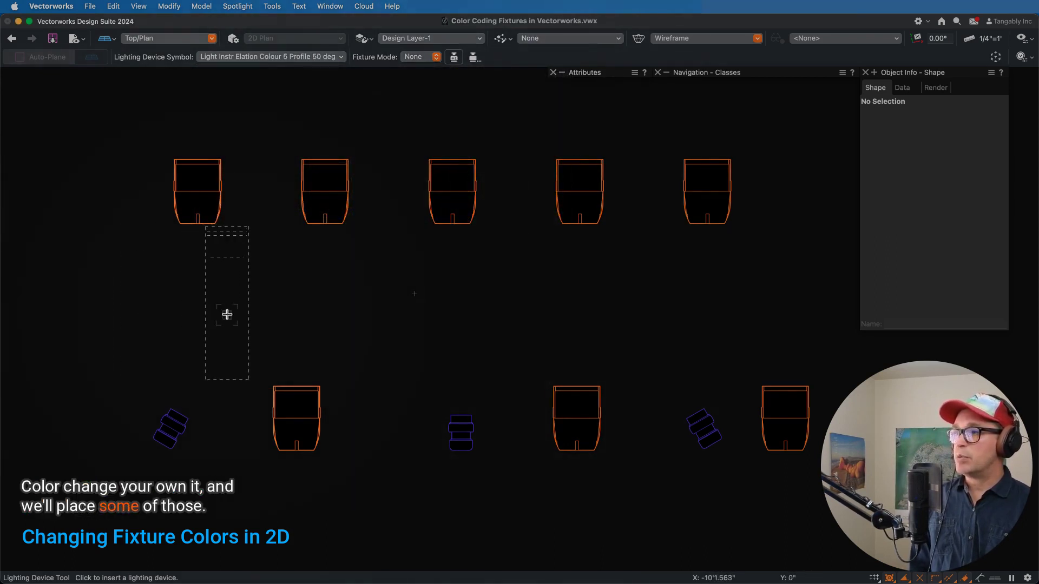
- Place a trial fixture at 0° rotation, then undo it because it is badly spaced
{"action": "left_click", "coordinate": [235, 320]}
{"action": "left_click", "coordinate": [240, 319]}
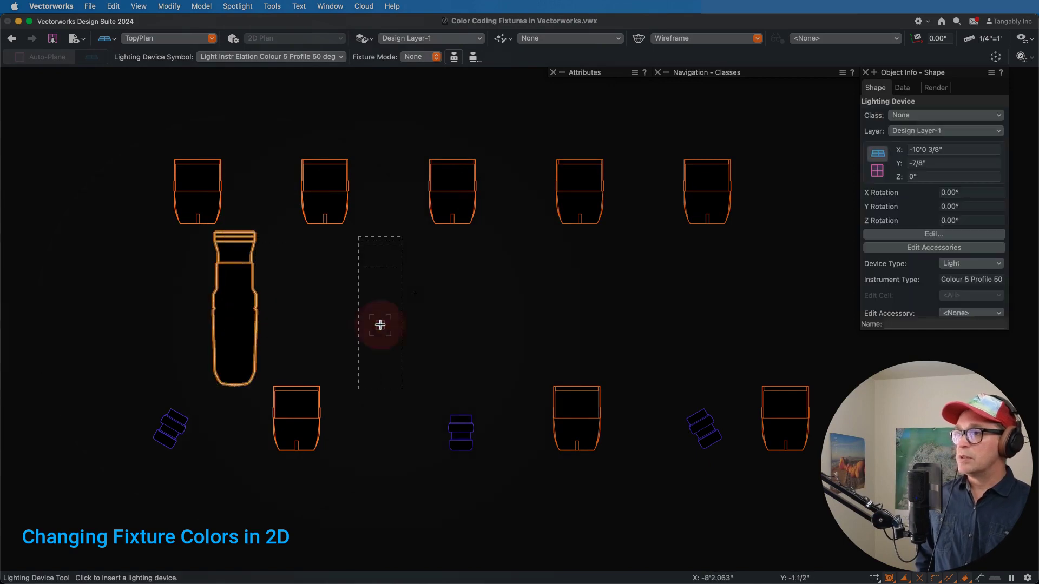
{"action": "scroll", "coordinate": [381, 354], "scroll_direction": "up", "scroll_amount": 1, "text": "super"}
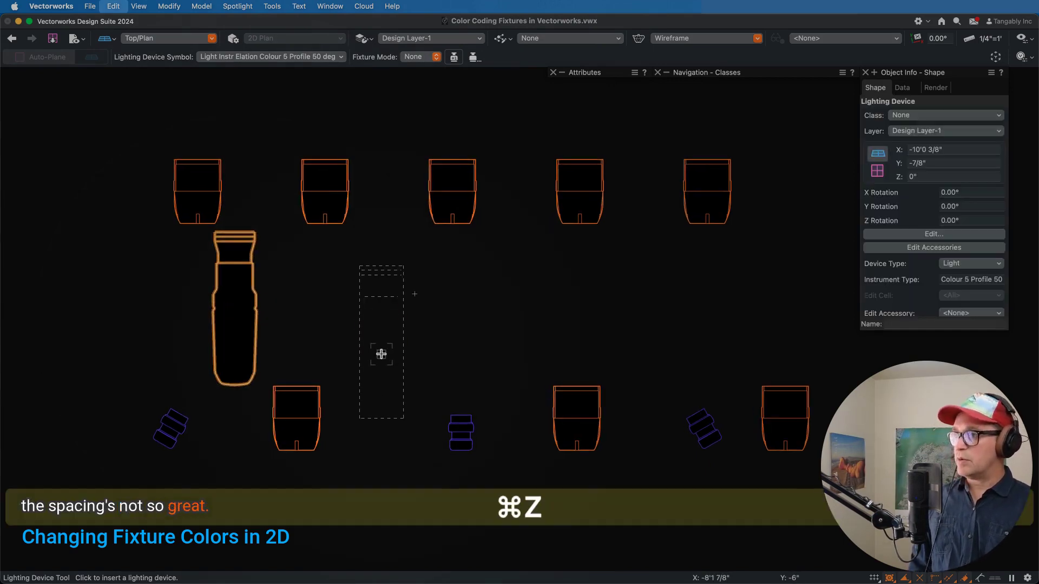
{"action": "key", "text": "super+z"}
{"action": "scroll", "coordinate": [364, 362], "scroll_direction": "up", "scroll_amount": 2, "text": "super"}
{"action": "scroll", "coordinate": [341, 325], "scroll_direction": "down", "scroll_amount": 2}
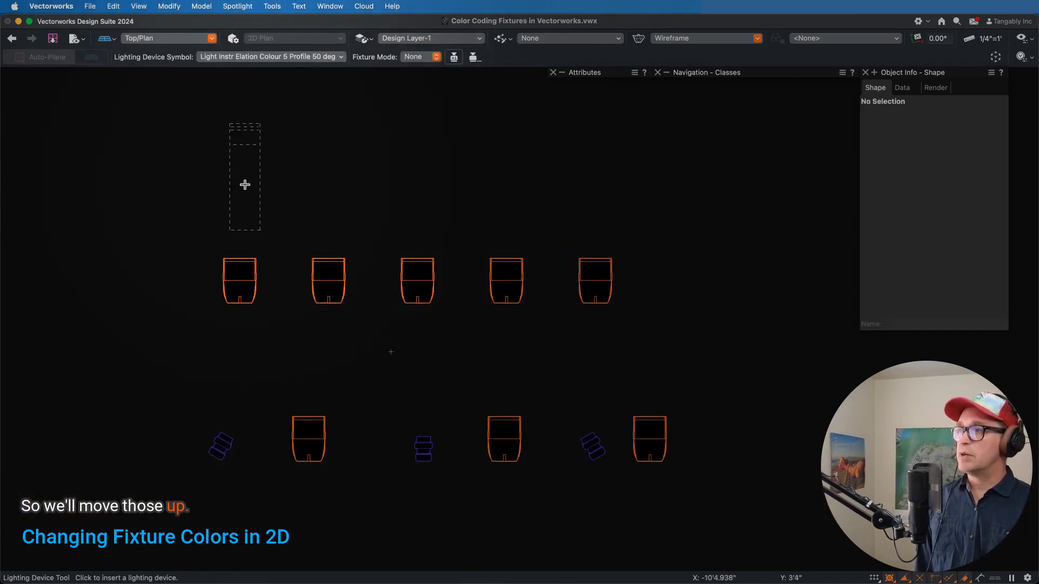
- Place four fixtures above the top row, one of them angled, then return to selection
{"action": "left_click", "coordinate": [244, 185]}
{"action": "left_click", "coordinate": [270, 138]}
{"action": "double_click", "coordinate": [593, 172]}
{"action": "double_click", "coordinate": [482, 167]}
{"action": "left_click", "coordinate": [372, 167]}
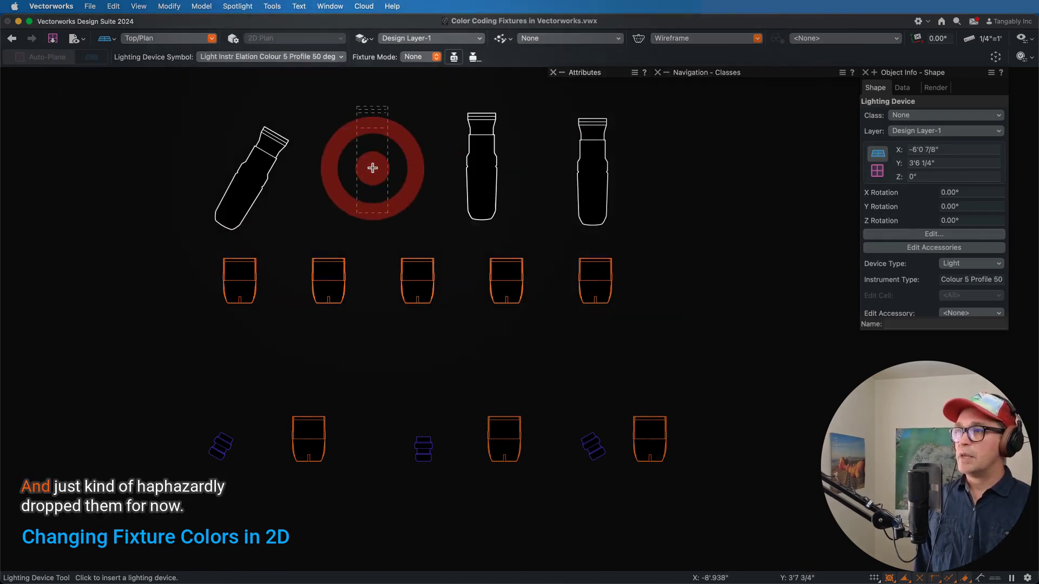
{"action": "left_click", "coordinate": [372, 168]}
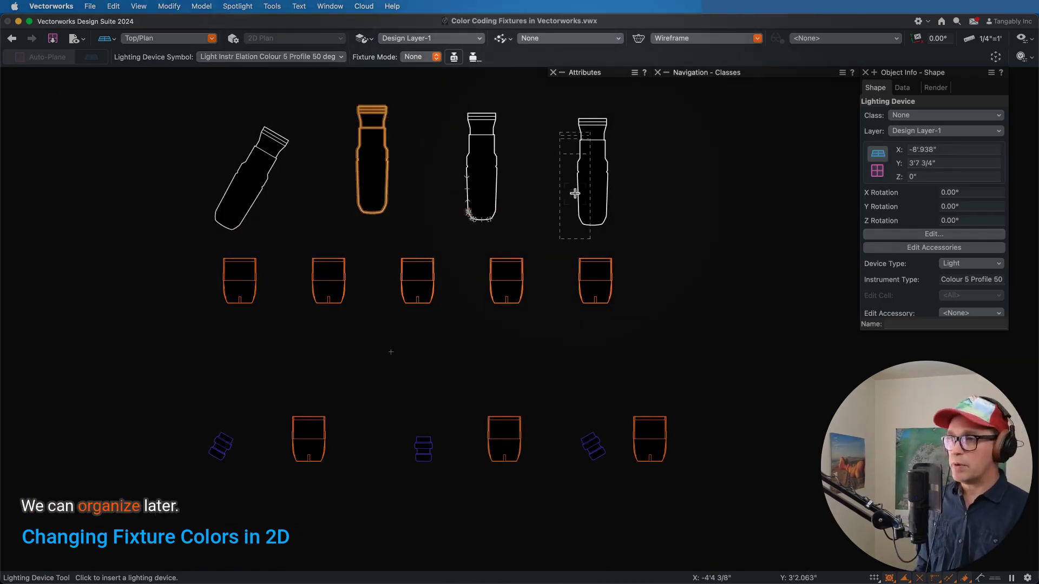
{"action": "key", "text": "x"}
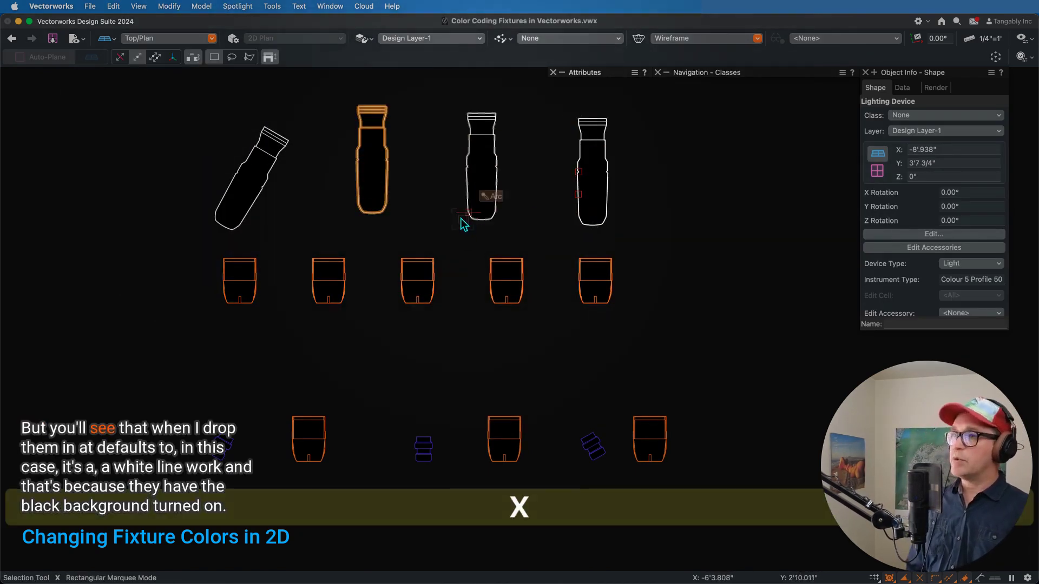
{"action": "left_click", "coordinate": [448, 219]}
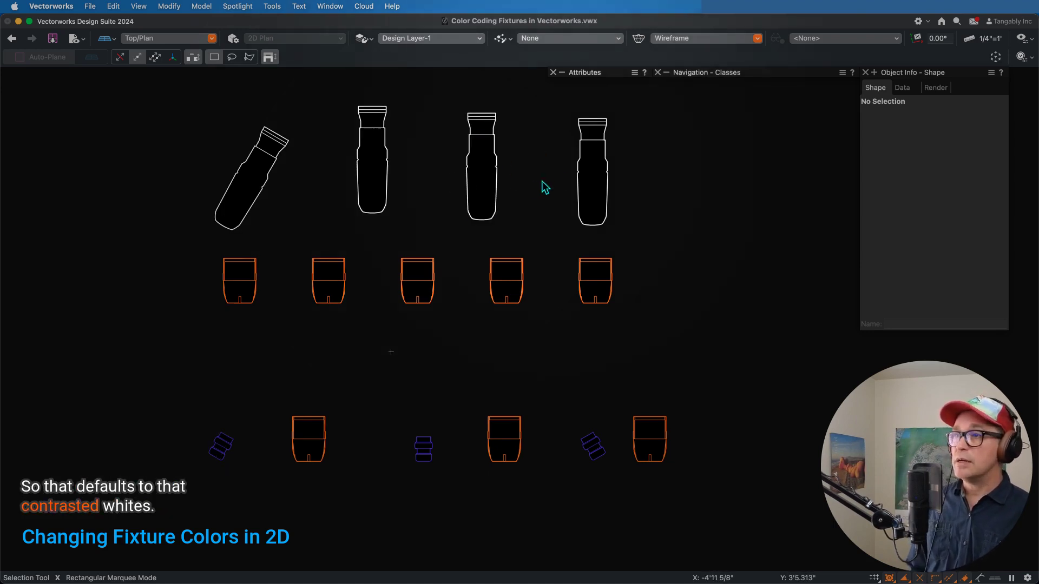
{"action": "scroll", "coordinate": [412, 113], "scroll_direction": "up", "scroll_amount": 1}
{"action": "left_click", "coordinate": [366, 154]}
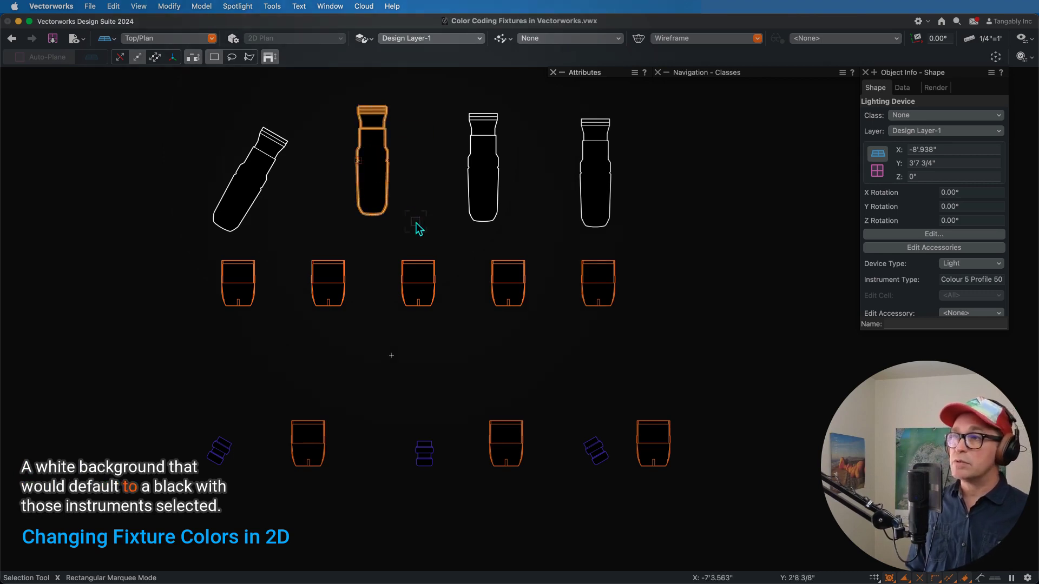
{"action": "left_click", "coordinate": [275, 162]}
{"action": "middle_click_drag", "start_coordinate": [375, 149], "coordinate": [392, 173]}
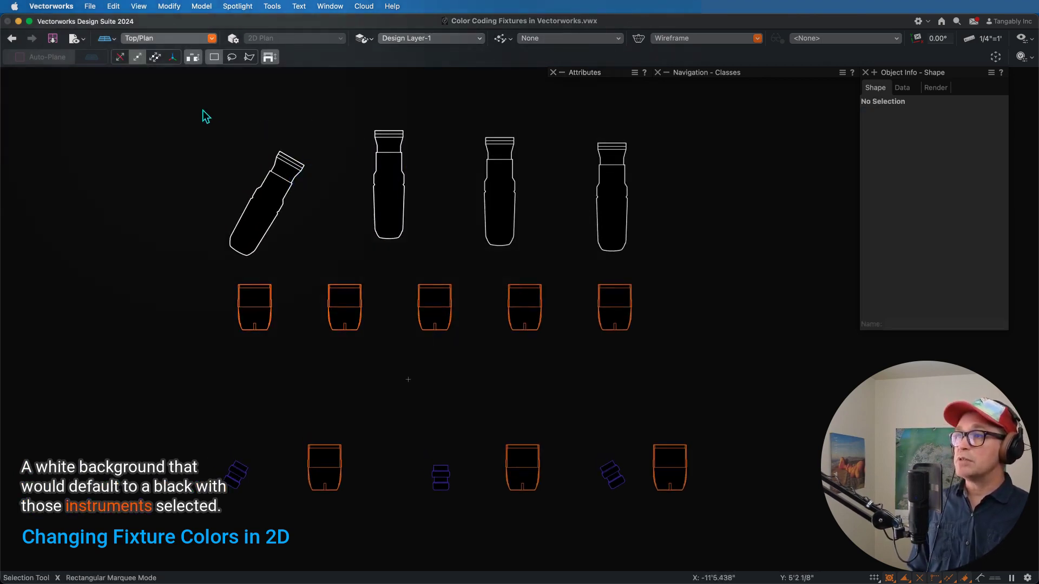
{"action": "left_click", "coordinate": [289, 192]}
{"action": "left_click", "coordinate": [434, 167]}
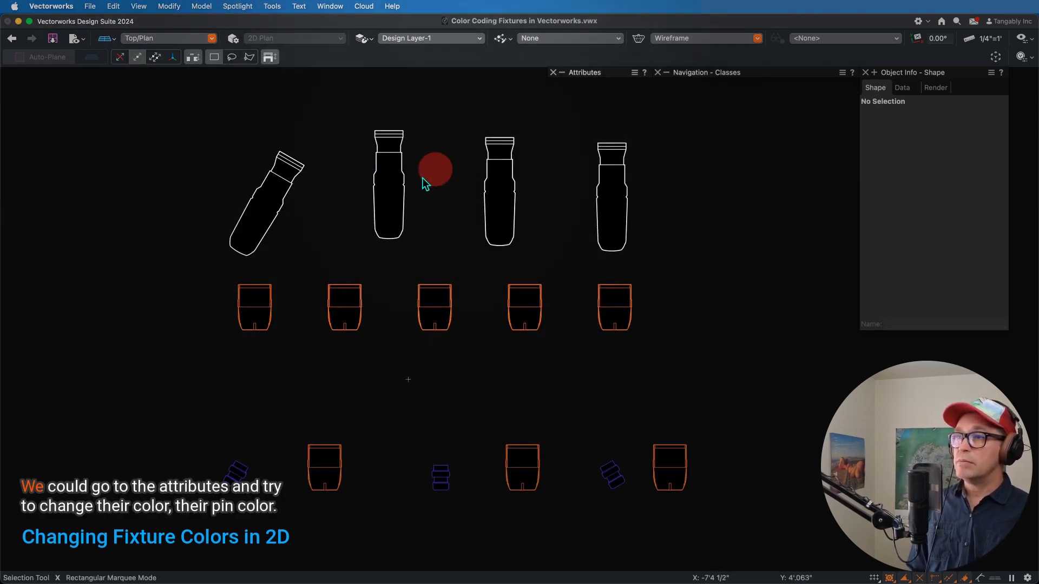
{"action": "left_click", "coordinate": [395, 190]}
{"action": "left_click", "coordinate": [611, 76]}
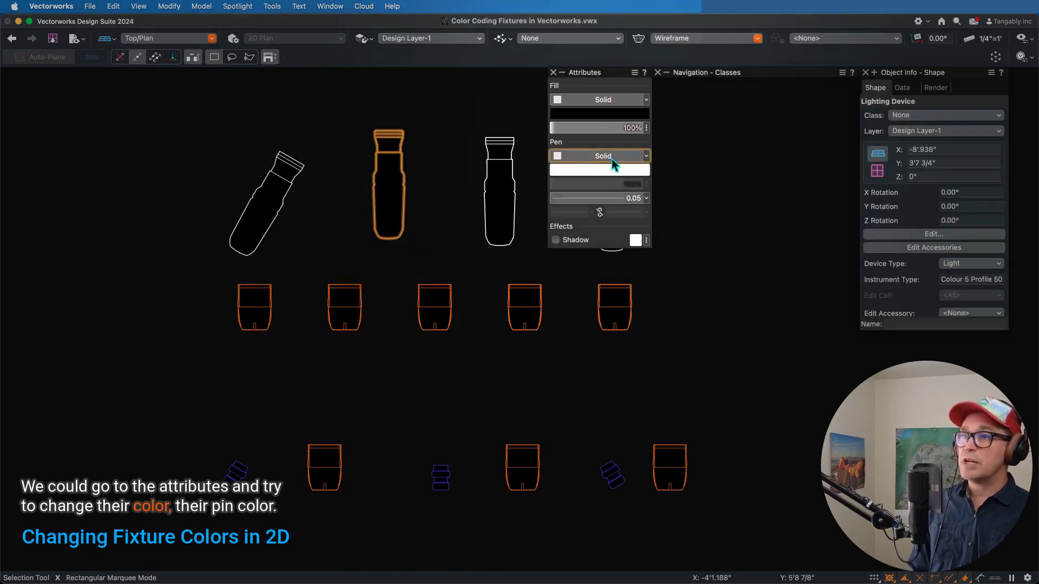
{"action": "left_click", "coordinate": [608, 169]}
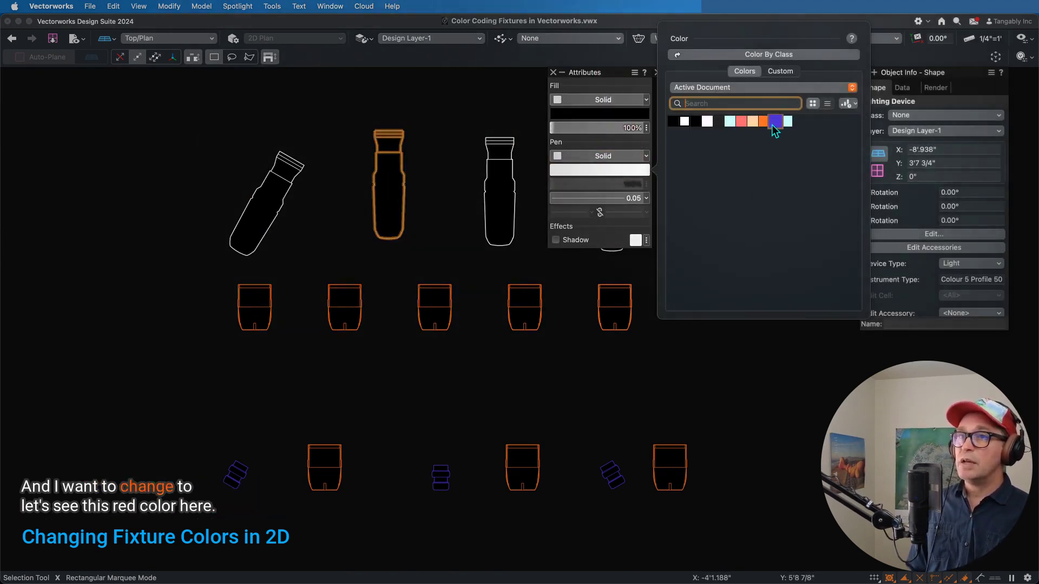
{"action": "left_click", "coordinate": [744, 123]}
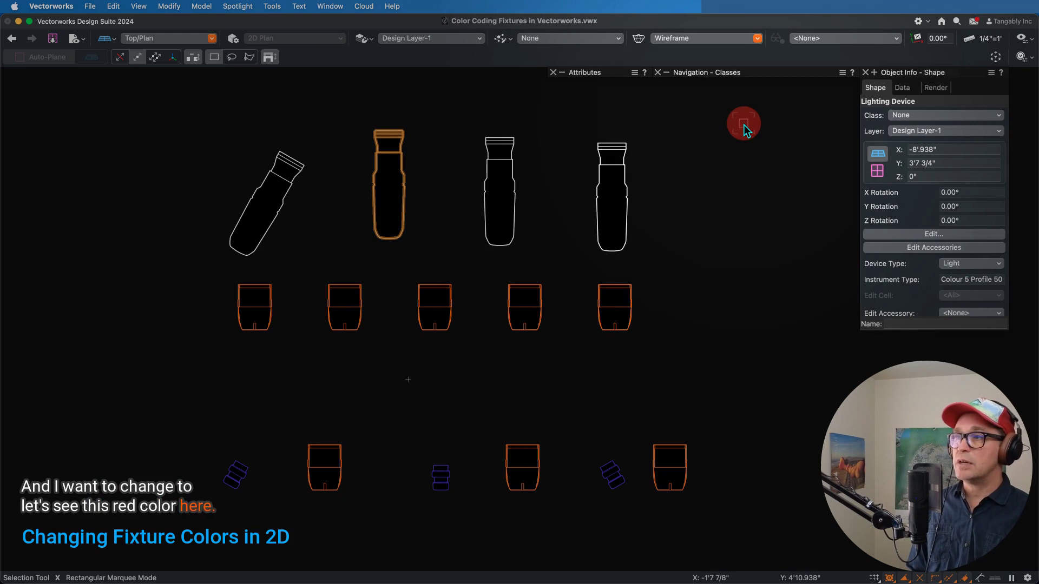
{"action": "left_click", "coordinate": [455, 230]}
{"action": "scroll", "coordinate": [334, 167], "scroll_direction": "up", "scroll_amount": 1}
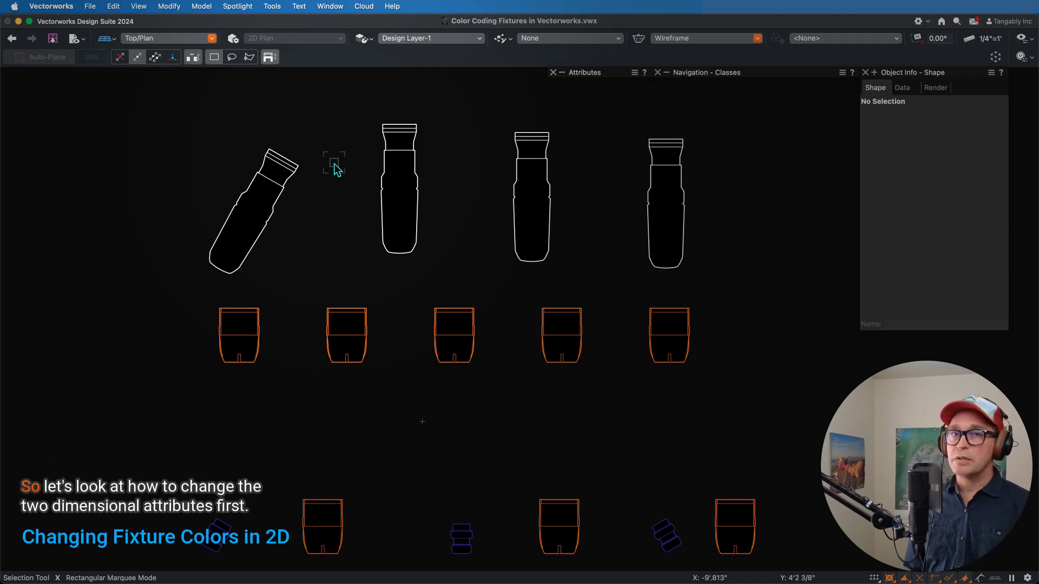
- Locate the Elation Colour 5 Profile 50 deg symbol in the Resource Manager and edit its 2D component
{"action": "scroll", "coordinate": [278, 178], "scroll_direction": "up", "scroll_amount": 1}
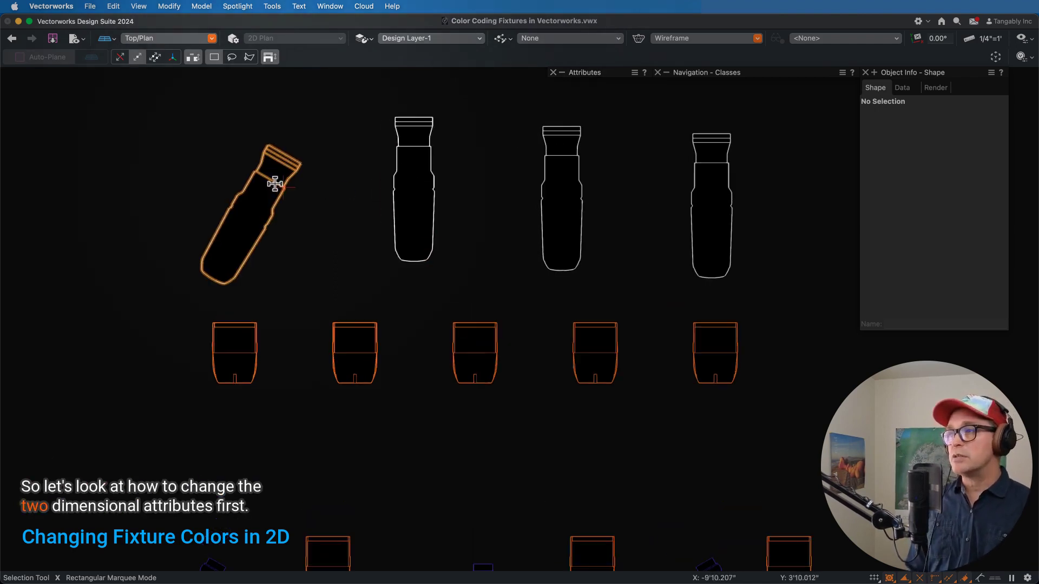
{"action": "left_click", "coordinate": [408, 198]}
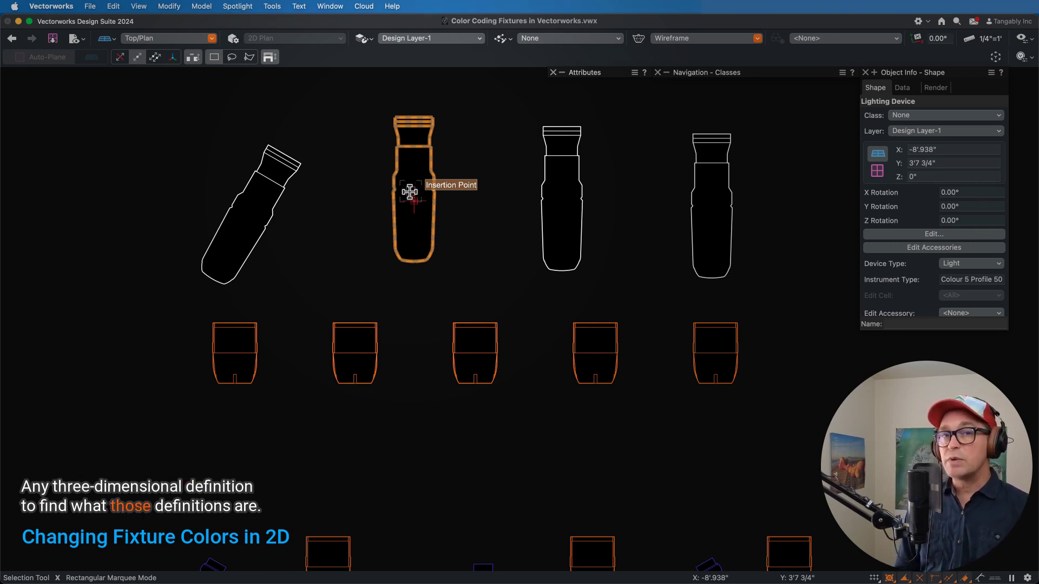
{"action": "right_click", "coordinate": [410, 191]}
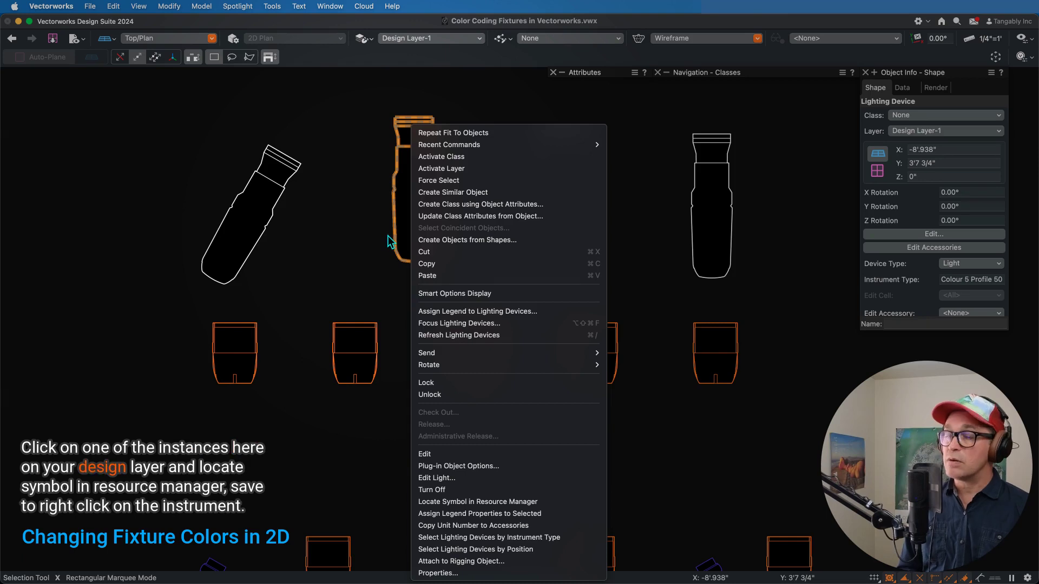
{"action": "left_click", "coordinate": [465, 504]}
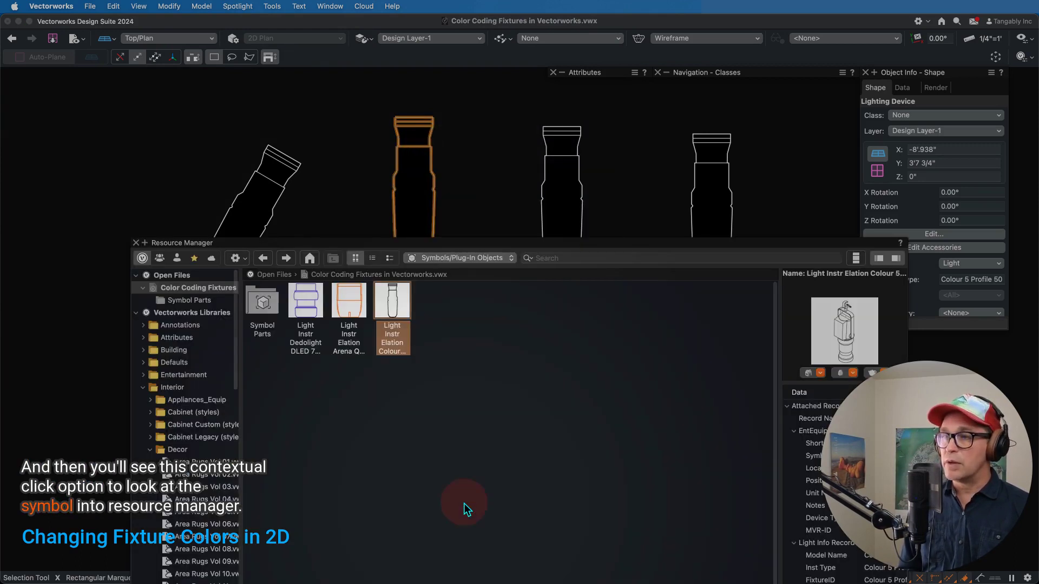
{"action": "right_click", "coordinate": [397, 303]}
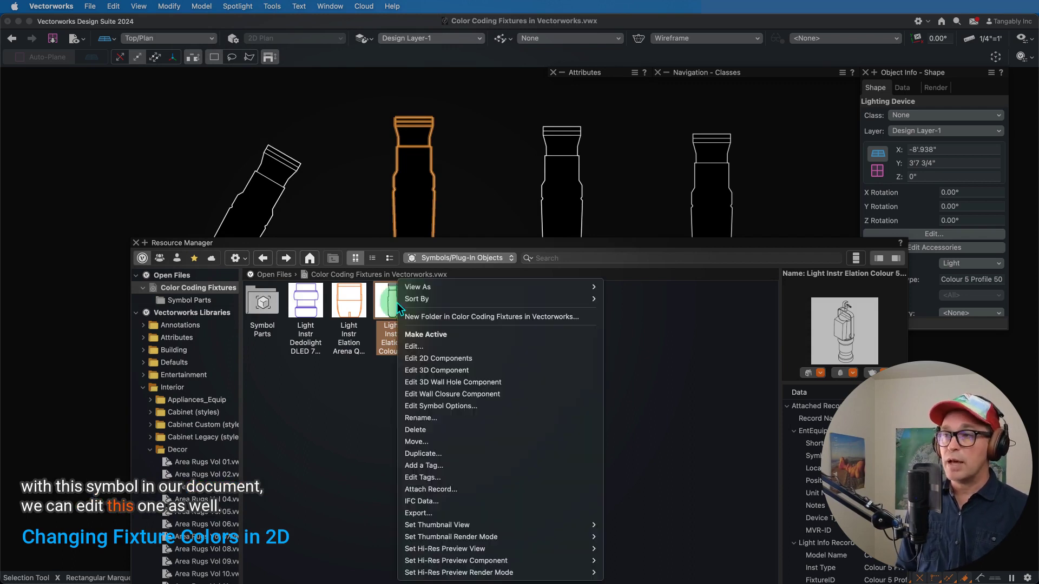
{"action": "left_click", "coordinate": [472, 359]}
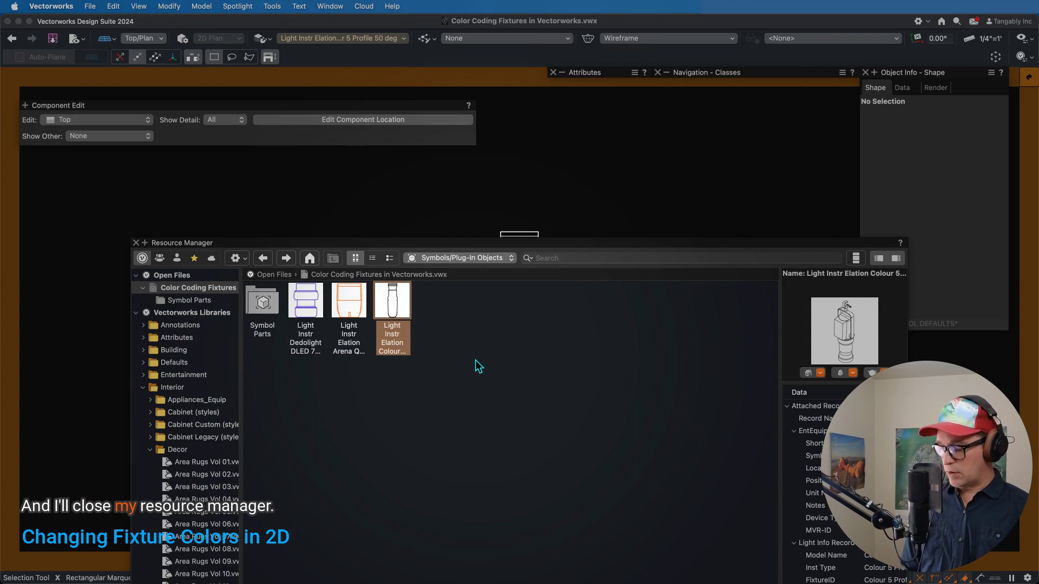
- Give all of the symbol's 2D linework a pink-red R-32 pen colour, then exit the symbol
{"action": "key", "text": "super+r"}
{"action": "key", "text": "super+a"}
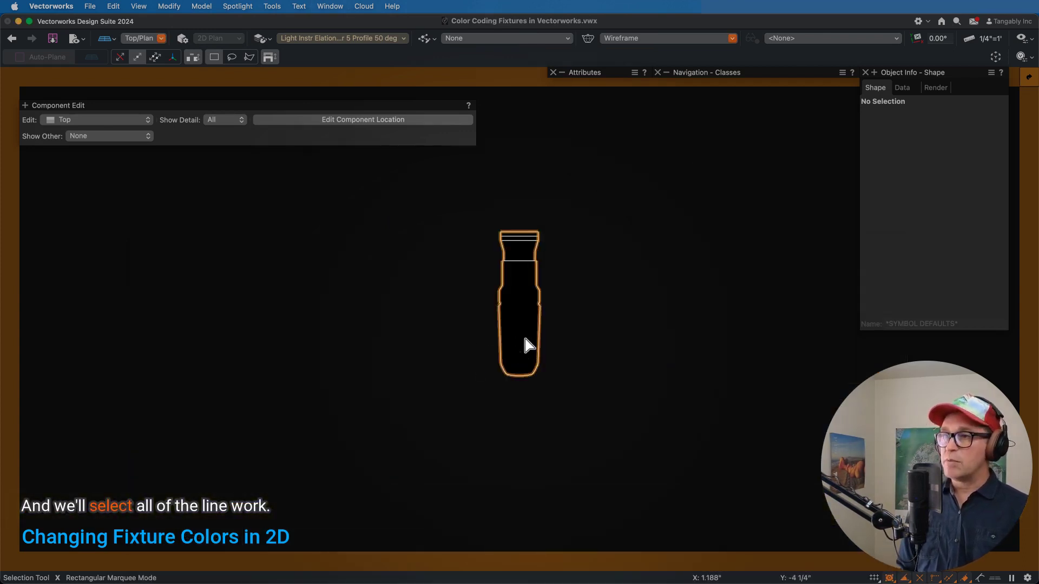
{"action": "left_click", "coordinate": [586, 332]}
{"action": "key", "text": "super+a"}
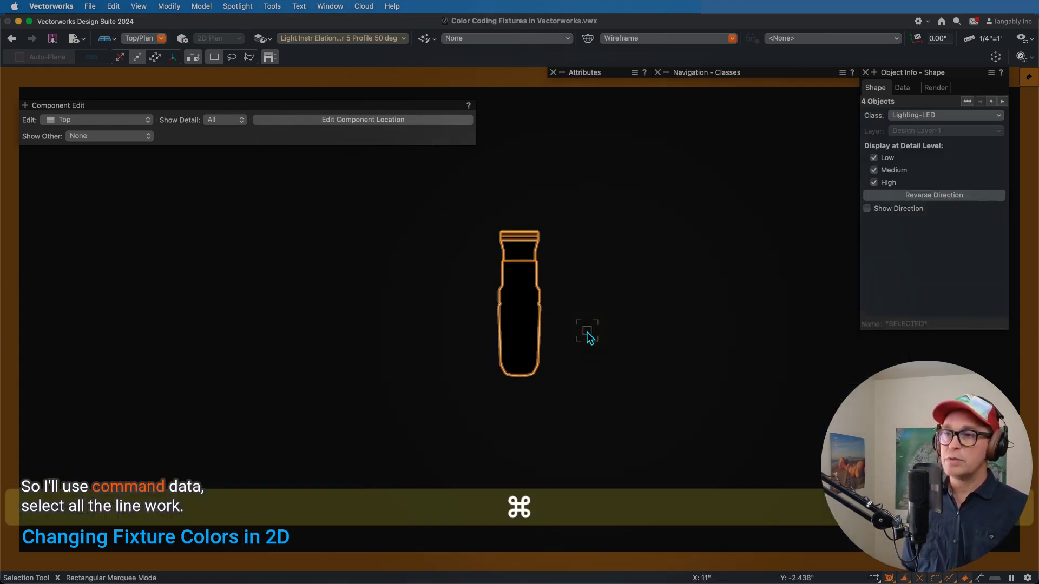
{"action": "scroll", "coordinate": [548, 308], "scroll_direction": "up", "scroll_amount": 4}
{"action": "middle_click_drag", "start_coordinate": [568, 192], "coordinate": [592, 272]}
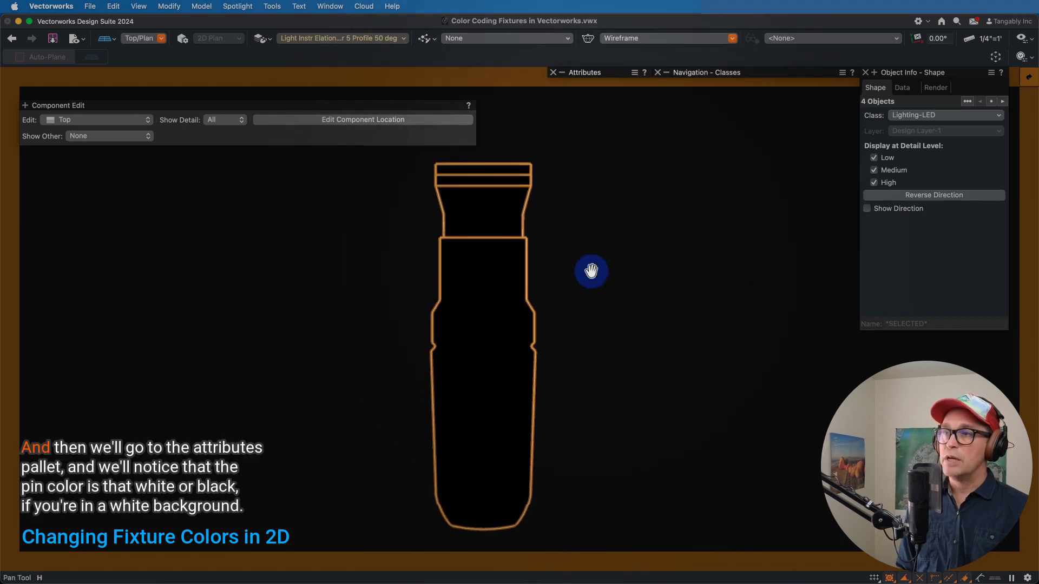
{"action": "left_click", "coordinate": [607, 76]}
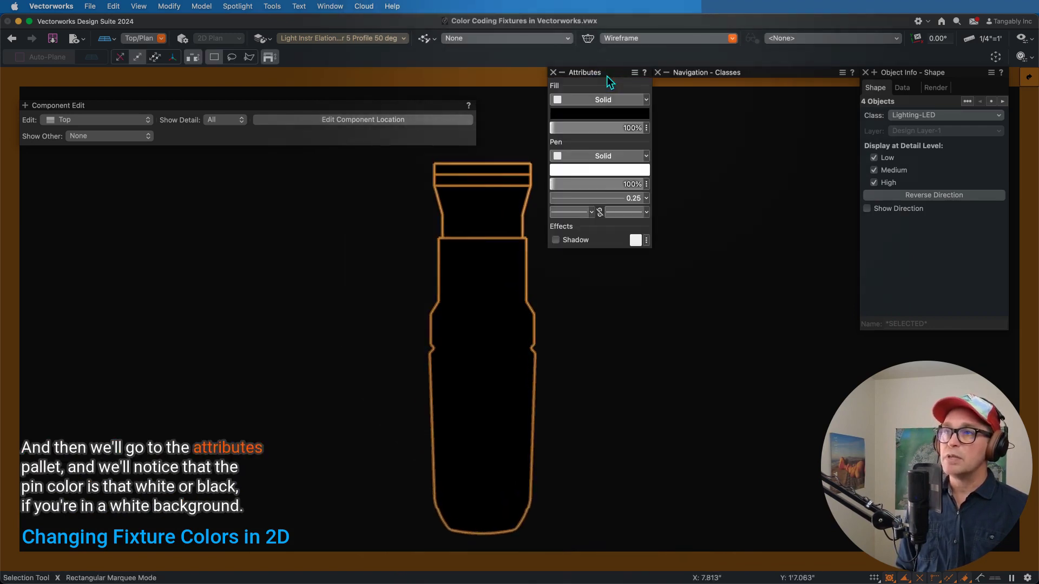
{"action": "left_click", "coordinate": [580, 170]}
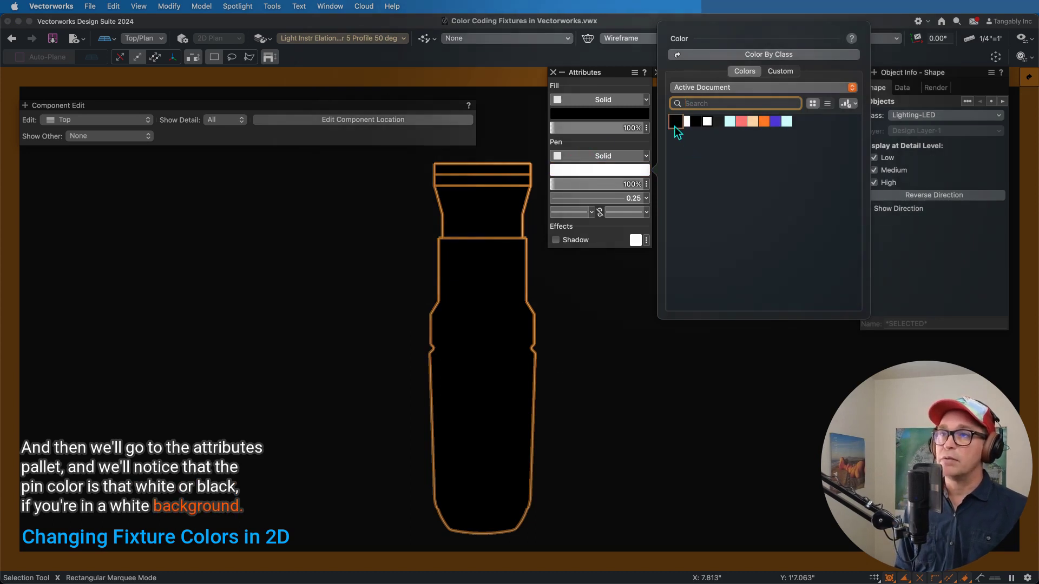
{"action": "left_click", "coordinate": [739, 121]}
{"action": "left_click", "coordinate": [633, 255]}
{"action": "scroll", "coordinate": [633, 255], "scroll_direction": "down", "scroll_amount": 2}
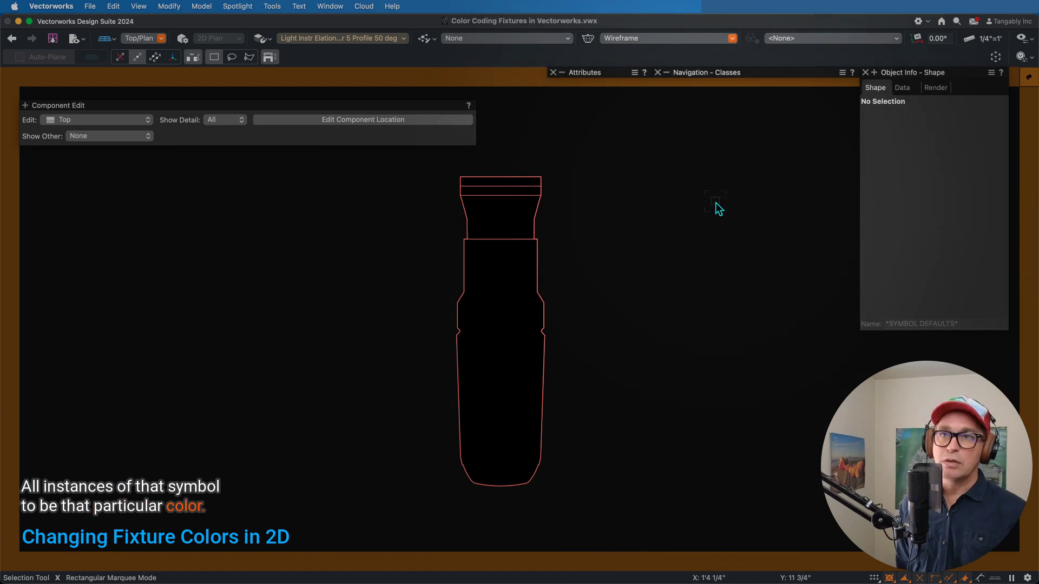
{"action": "left_click", "coordinate": [1027, 58]}
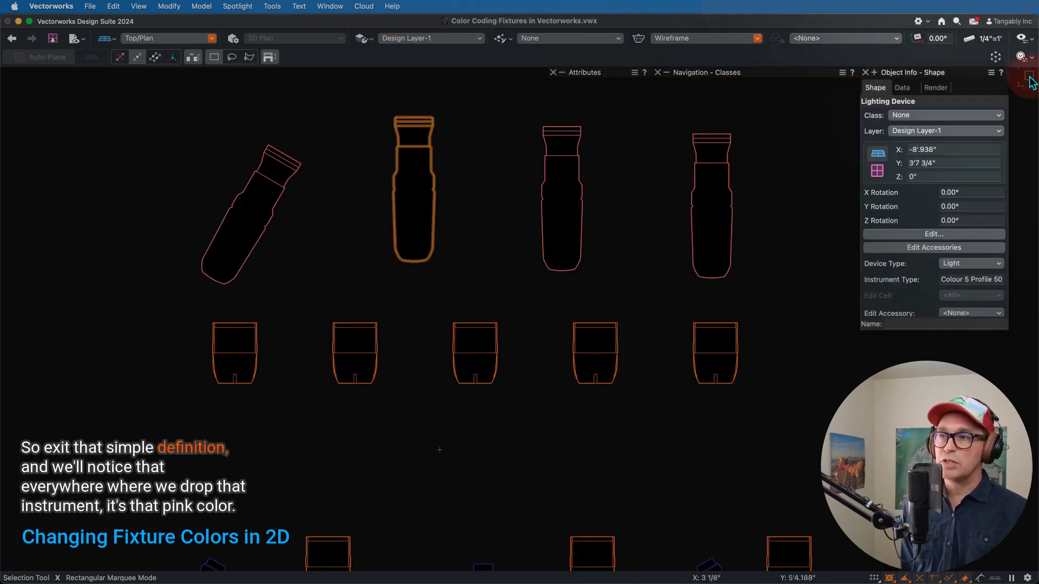
- Show the fixtures from the Right view, then orbit with Flyover into a custom 3D wireframe view
{"action": "left_click", "coordinate": [449, 290]}
{"action": "scroll", "coordinate": [505, 249], "scroll_direction": "up", "scroll_amount": 2}
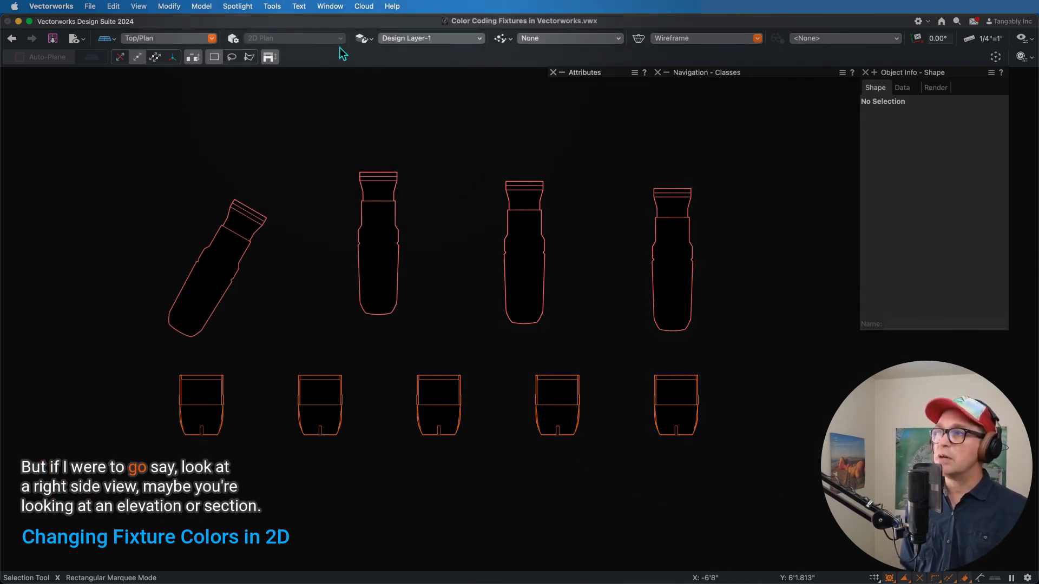
{"action": "left_click", "coordinate": [182, 39]}
{"action": "left_click", "coordinate": [207, 119]}
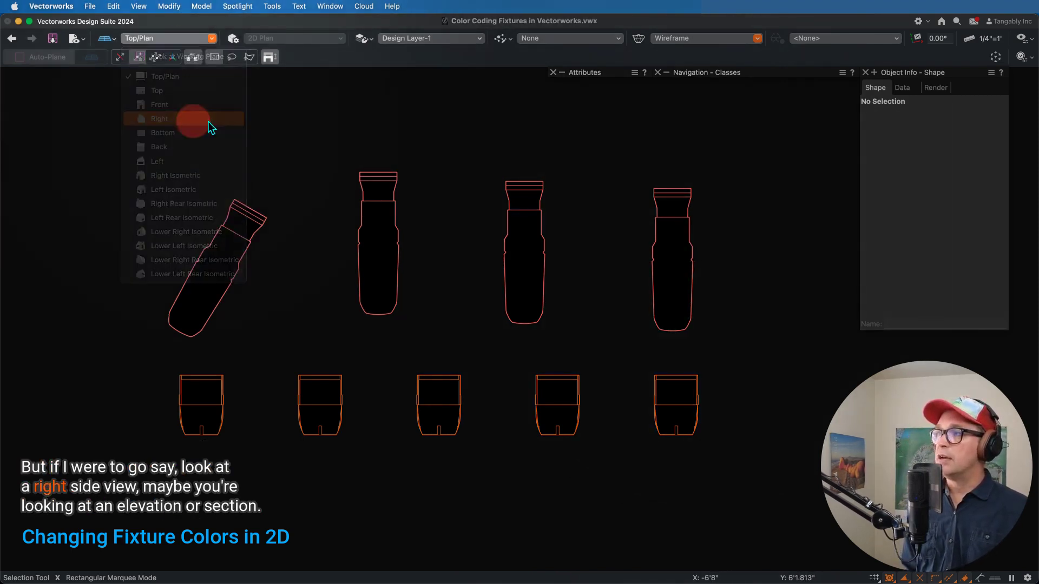
{"action": "scroll", "coordinate": [353, 359], "scroll_direction": "down", "scroll_amount": 5}
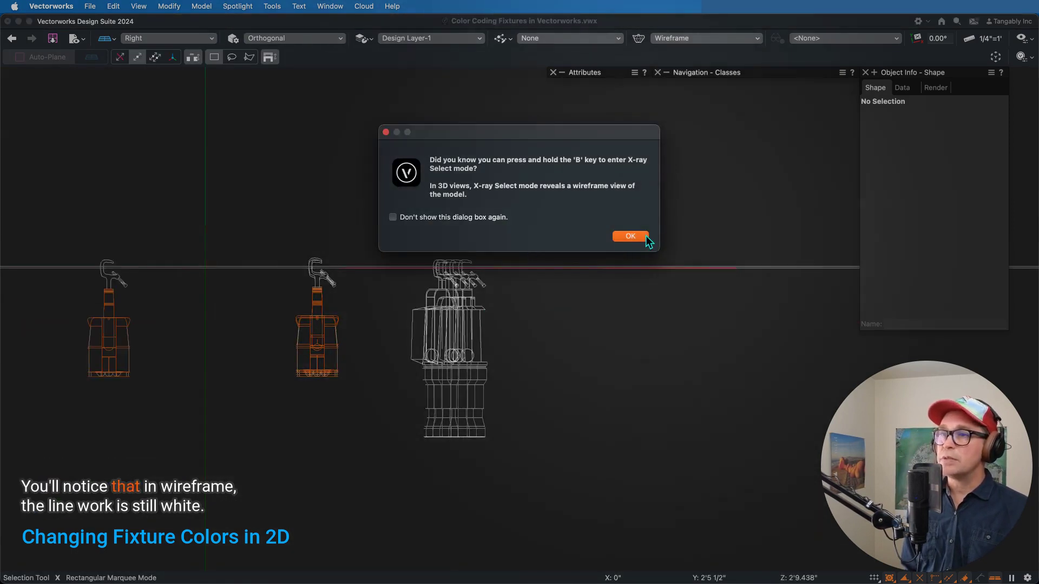
{"action": "left_click", "coordinate": [627, 235]}
{"action": "scroll", "coordinate": [476, 391], "scroll_direction": "up", "scroll_amount": 5}
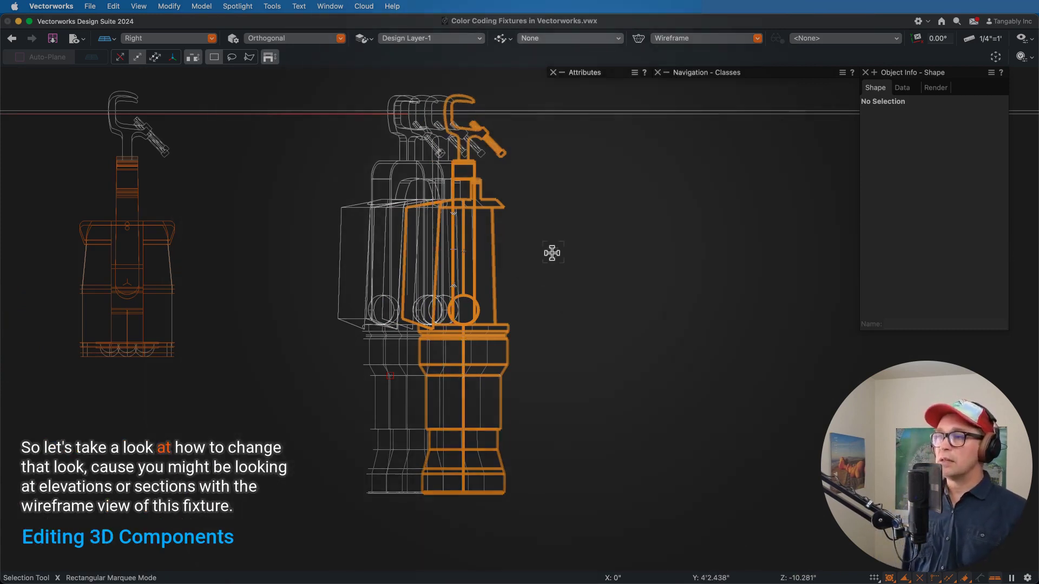
{"action": "key", "text": "shift+c"}
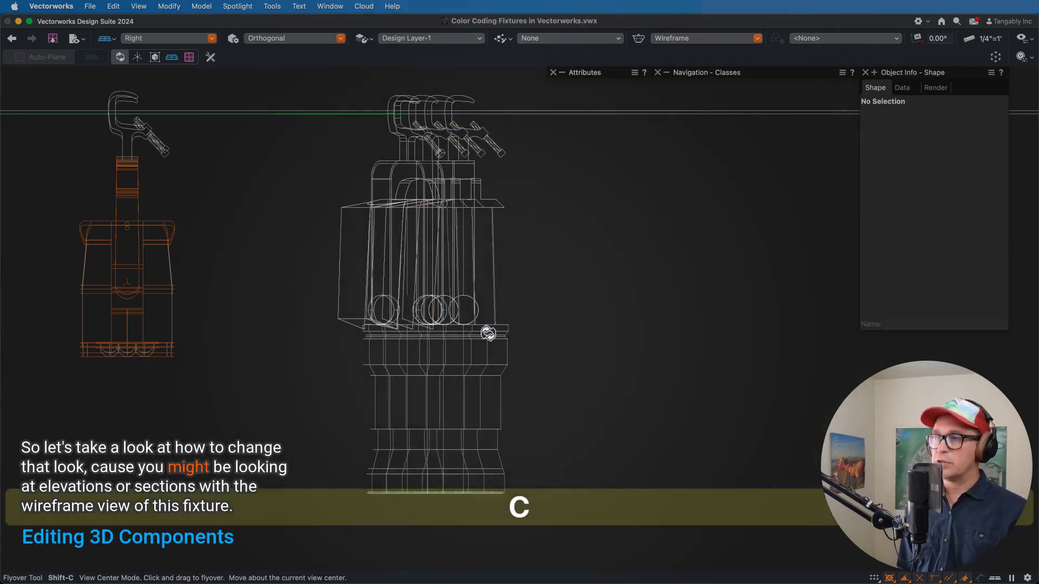
{"action": "left_click_drag", "start_coordinate": [487, 332], "coordinate": [358, 307]}
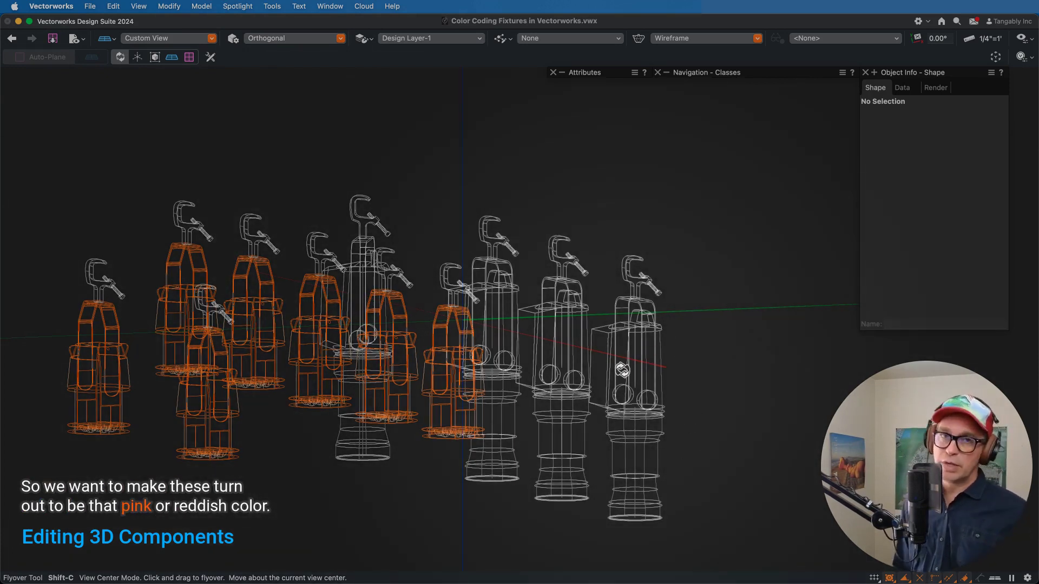
- Locate the rightmost Elation fixture's symbol in the Resource Manager and edit its 3D component
{"action": "key", "text": "x"}
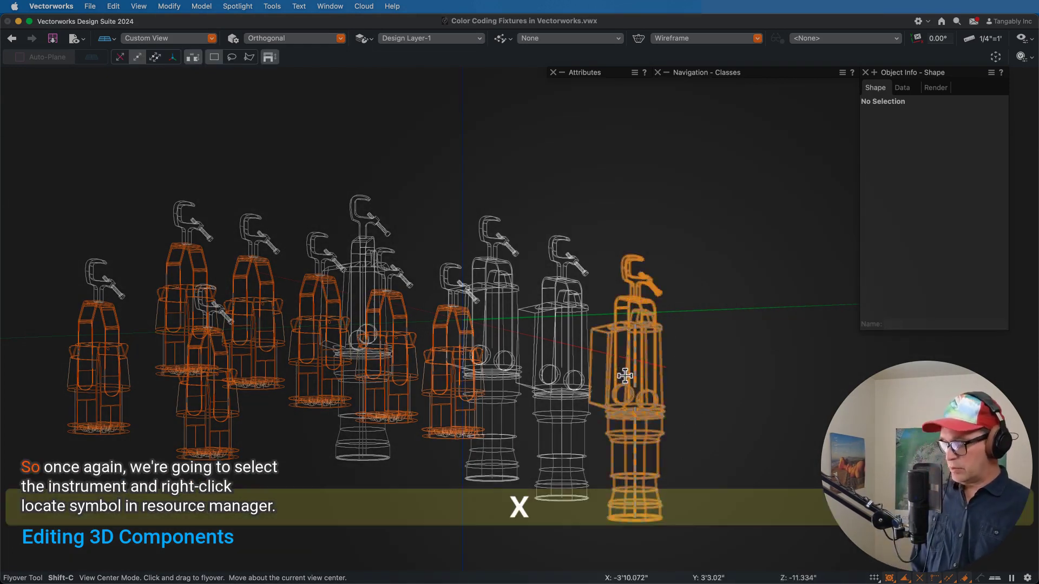
{"action": "left_click", "coordinate": [625, 364]}
{"action": "right_click", "coordinate": [743, 360]}
{"action": "left_click", "coordinate": [628, 305]}
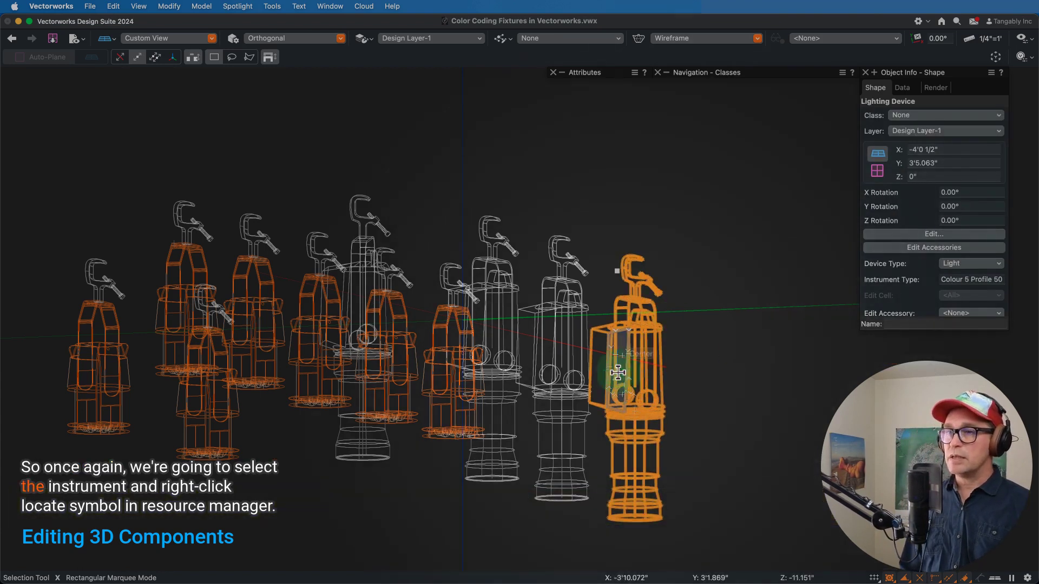
{"action": "right_click", "coordinate": [628, 306]}
{"action": "left_click", "coordinate": [679, 501]}
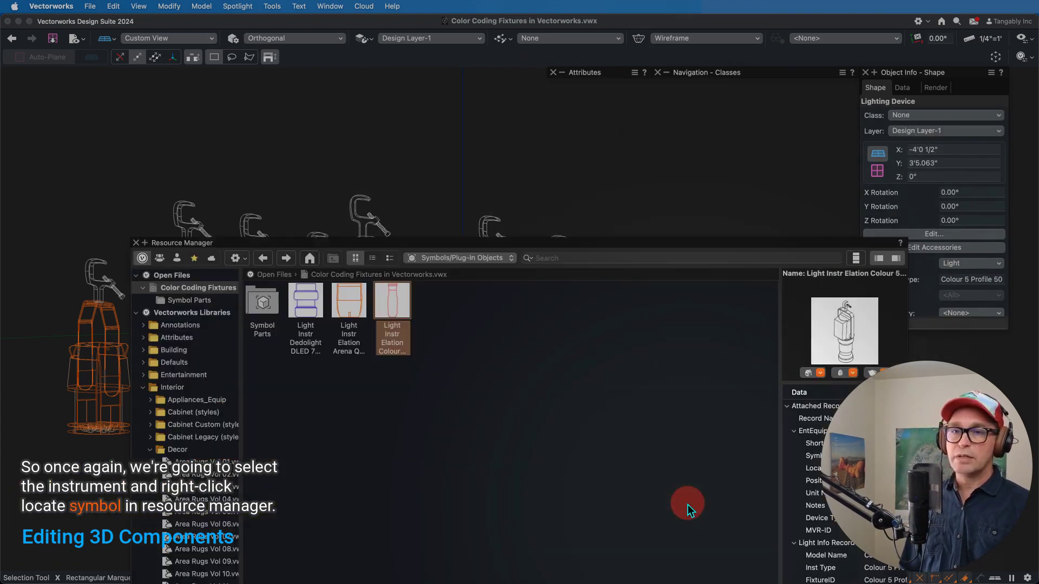
{"action": "right_click", "coordinate": [392, 298]}
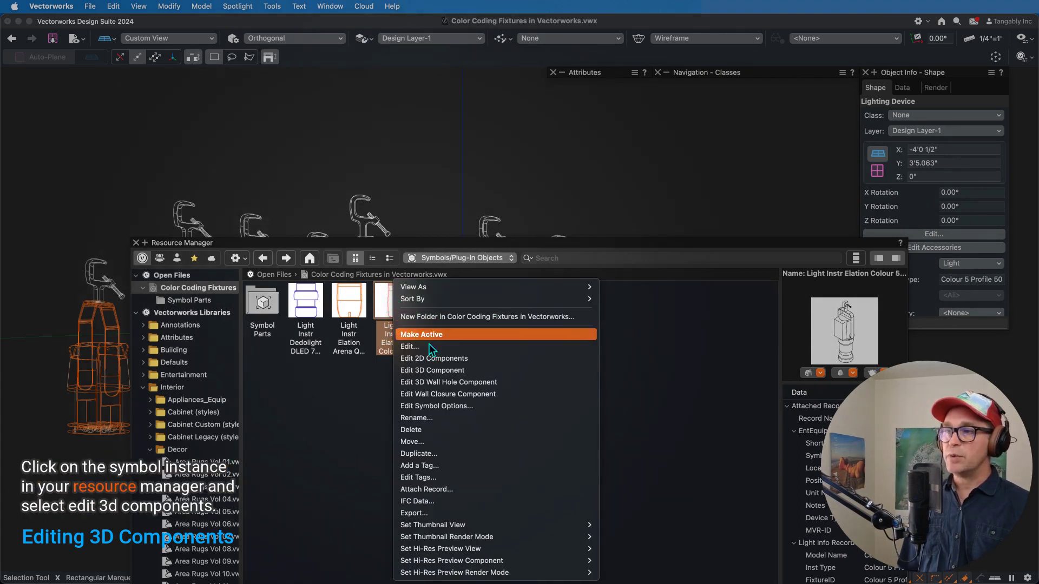
{"action": "left_click", "coordinate": [435, 372]}
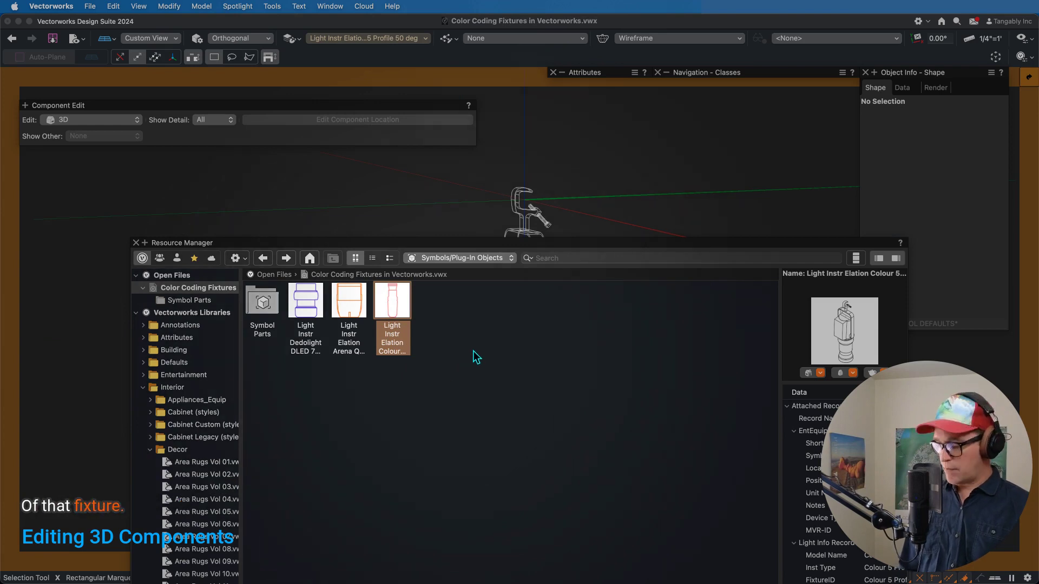
{"action": "key", "text": "super+r"}
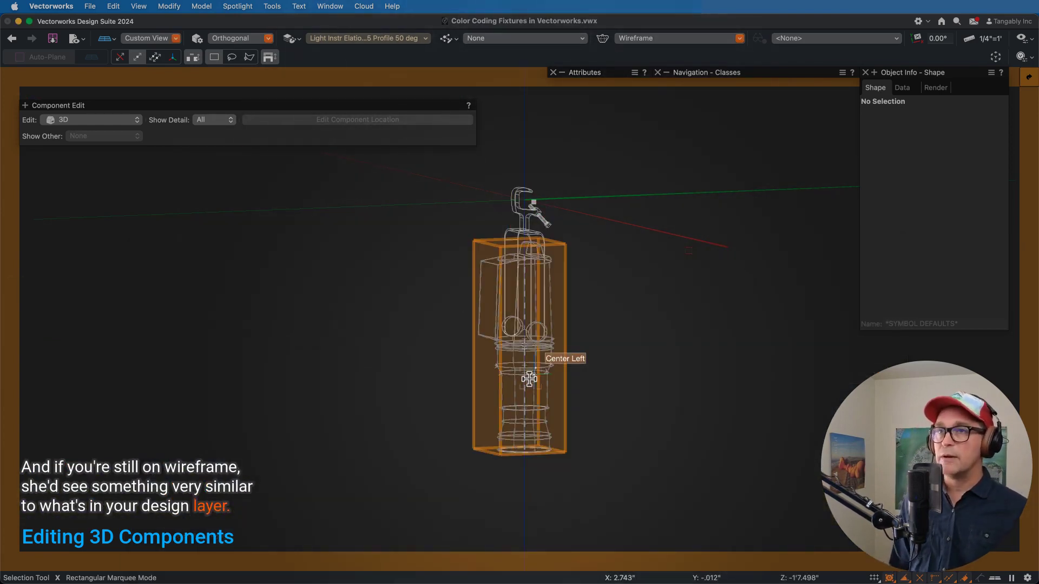
- Try Shaded rendering, return to Wireframe, and select all objects of the 3D component
{"action": "left_click", "coordinate": [644, 38]}
{"action": "left_click", "coordinate": [624, 228]}
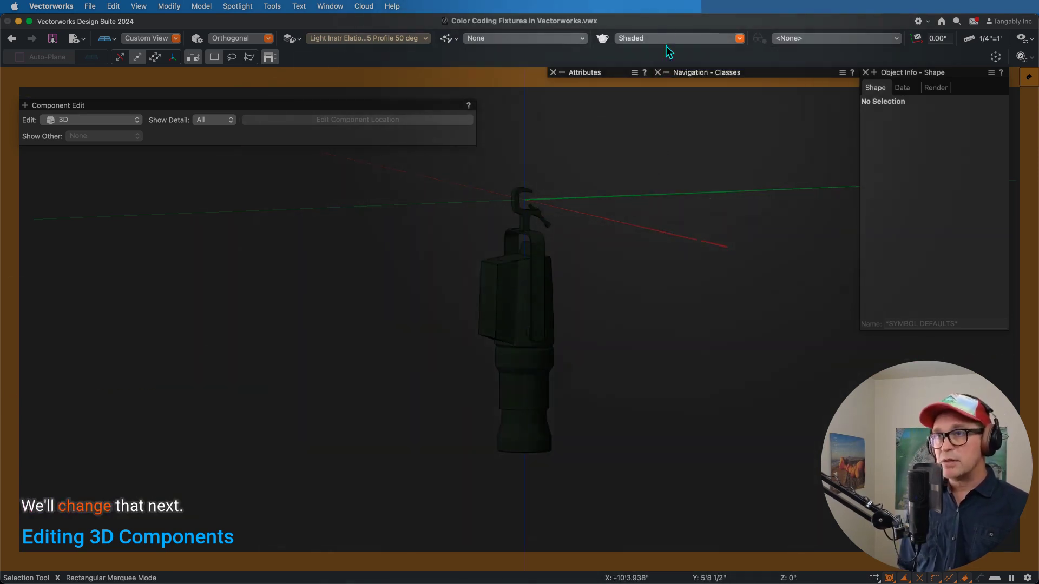
{"action": "left_click", "coordinate": [661, 38]}
{"action": "left_click", "coordinate": [658, 56]}
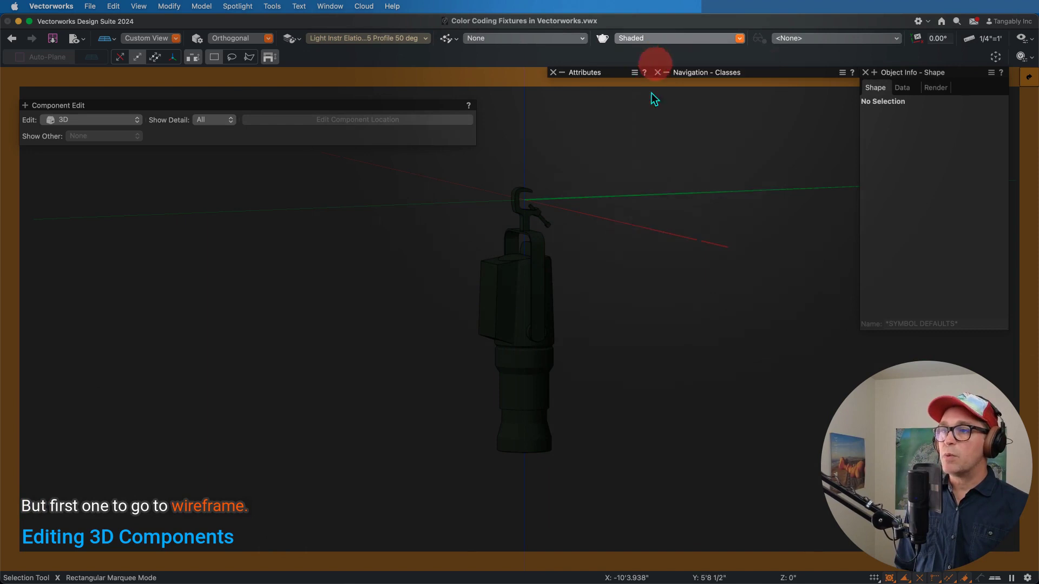
{"action": "left_click", "coordinate": [633, 237]}
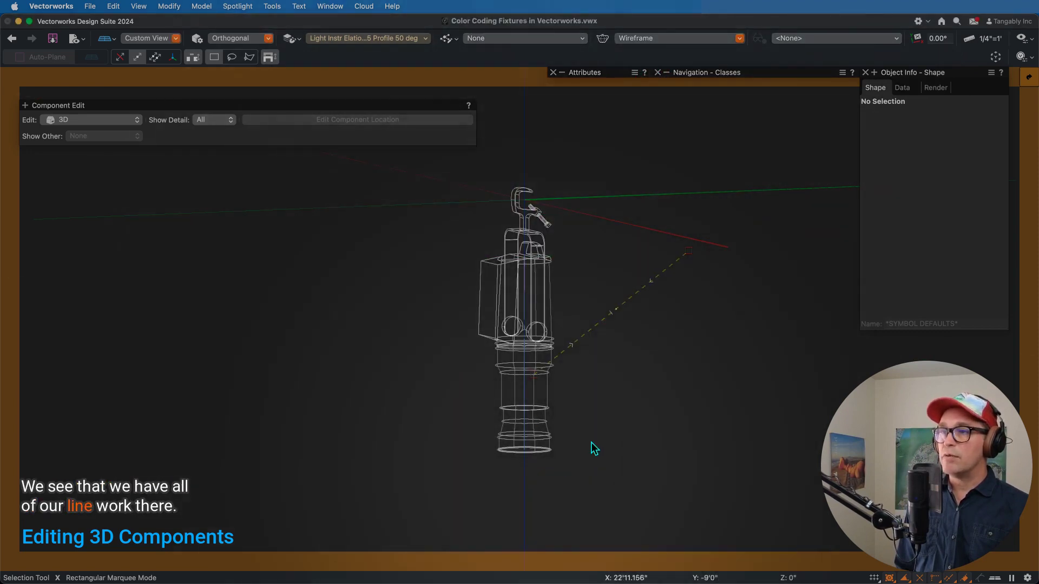
{"action": "key", "text": "super+a"}
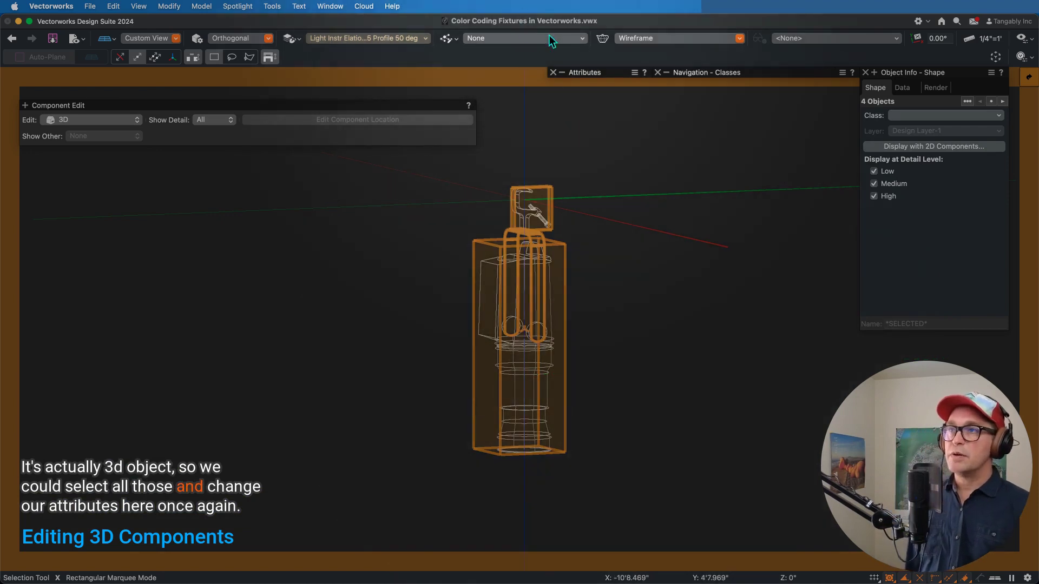
- Set the 3D linework's pen colour to salmon-red, then switch the component to Shaded rendering
{"action": "left_click", "coordinate": [575, 73]}
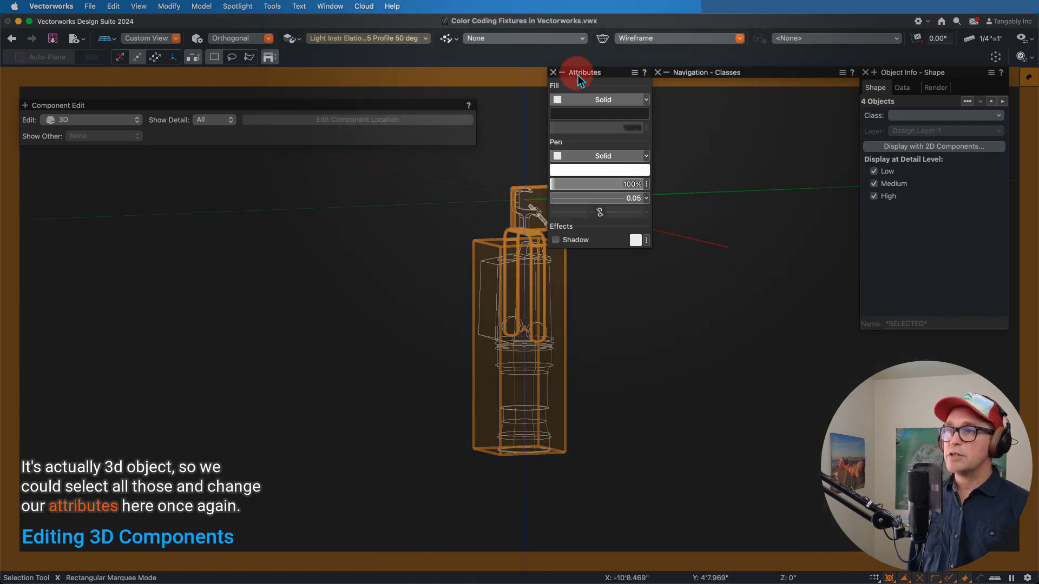
{"action": "left_click", "coordinate": [593, 172]}
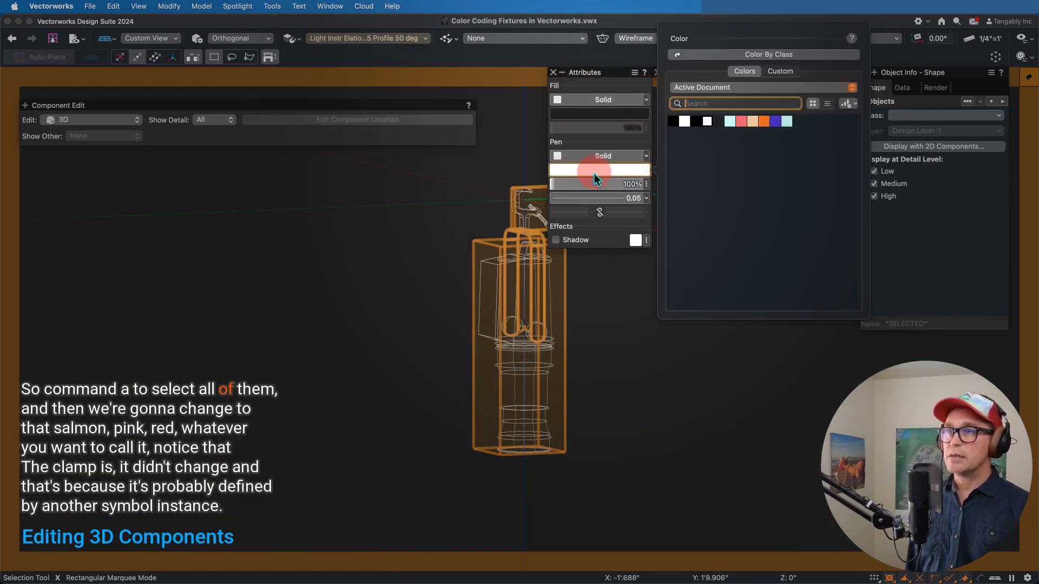
{"action": "left_click", "coordinate": [741, 122]}
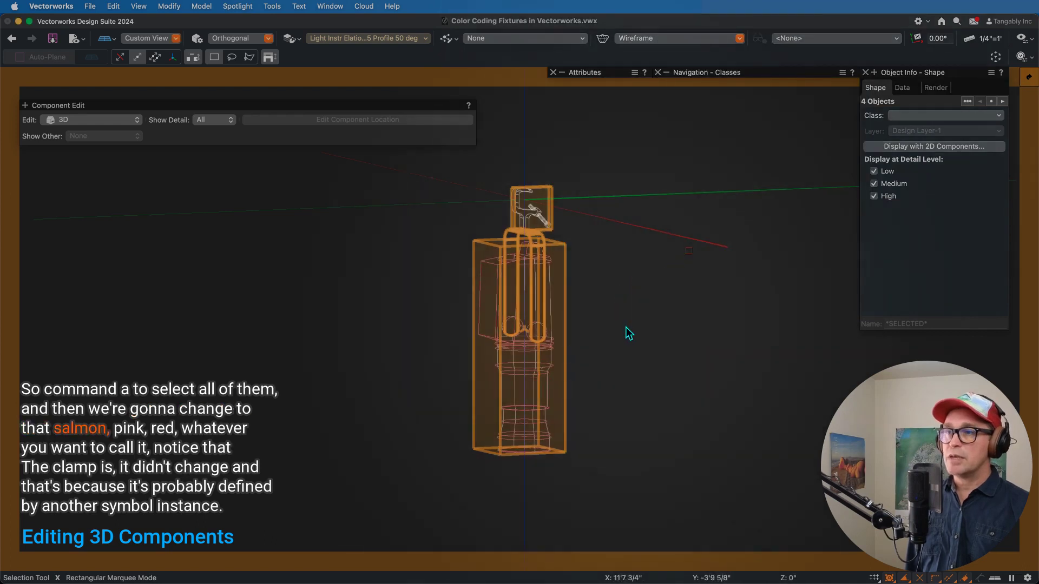
{"action": "left_click", "coordinate": [583, 295]}
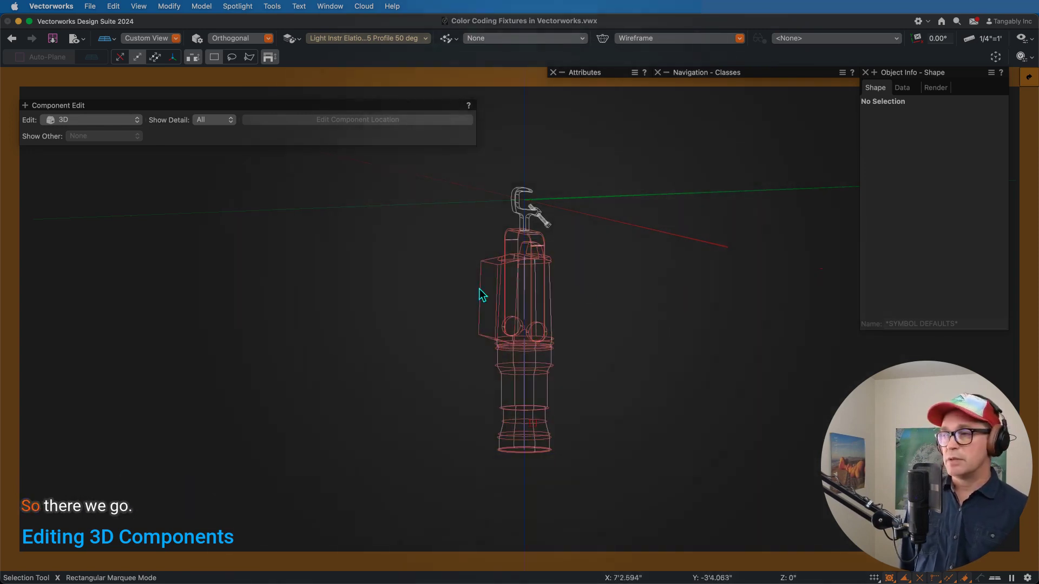
{"action": "left_click", "coordinate": [716, 244]}
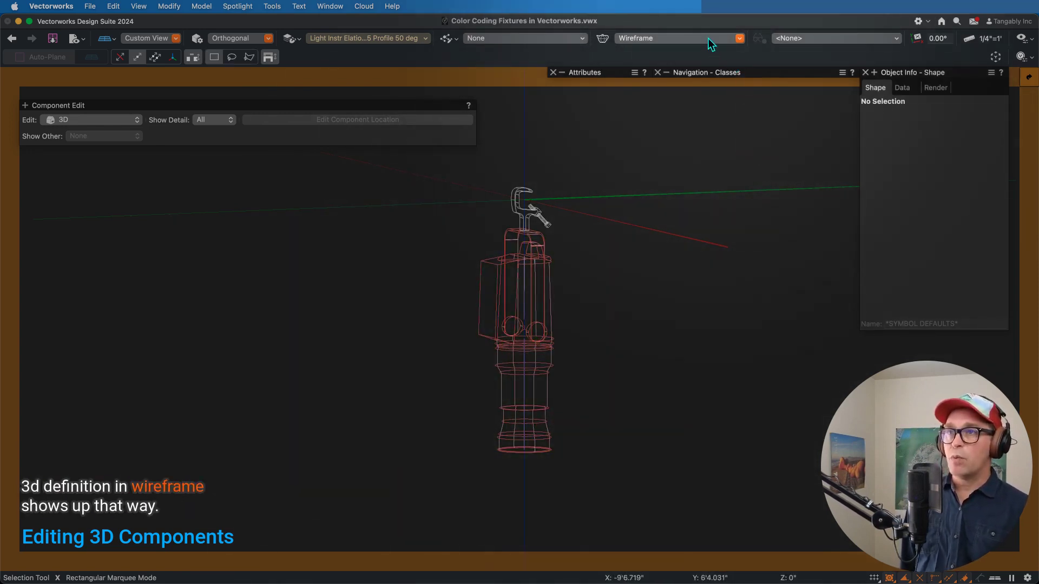
{"action": "left_click", "coordinate": [687, 39]}
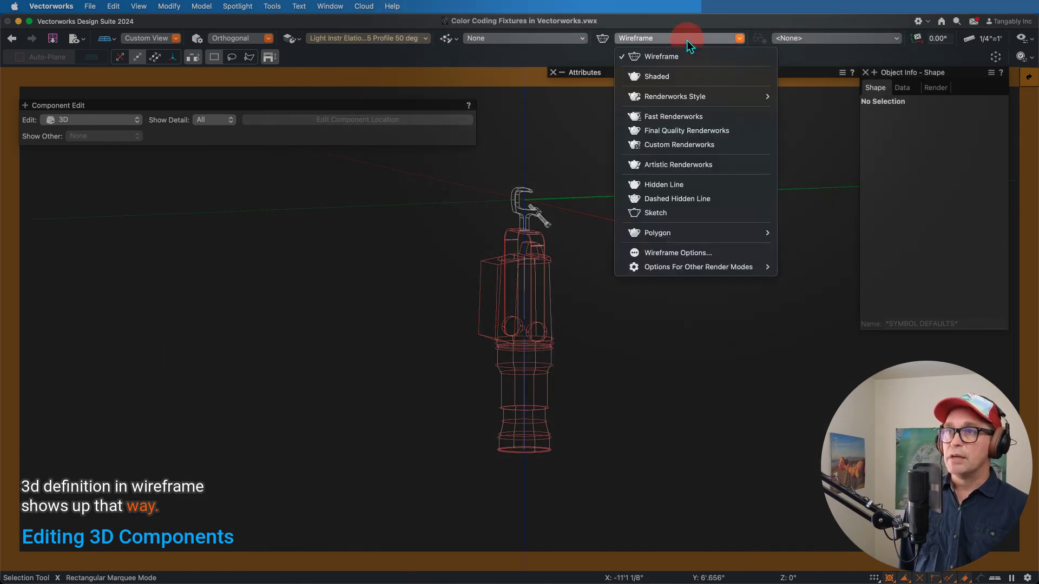
{"action": "left_click", "coordinate": [667, 76]}
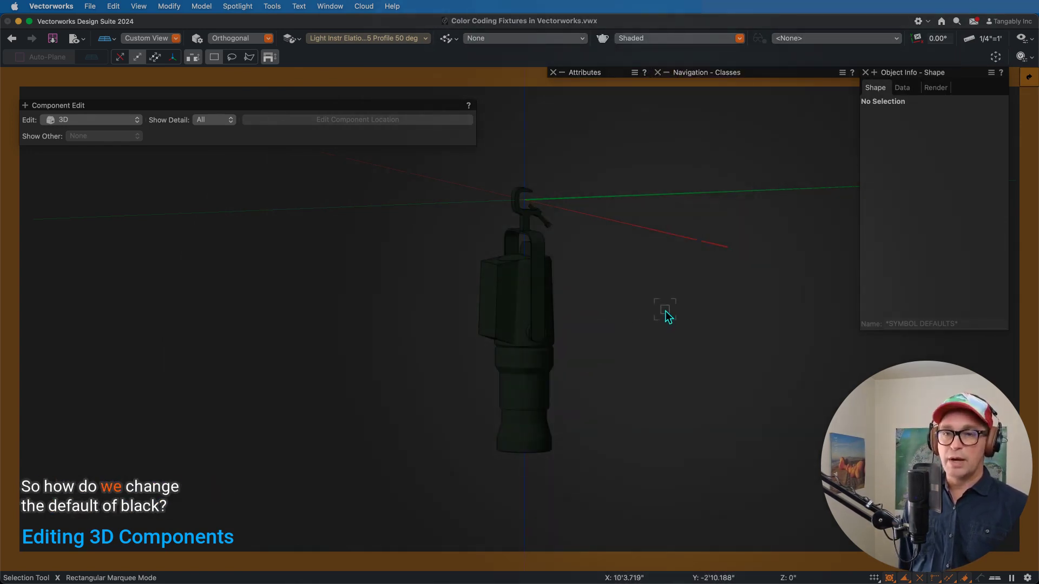
- Enter the fixture's nested group and locate its overall texture in the Resource Manager
{"action": "right_click", "coordinate": [521, 385]}
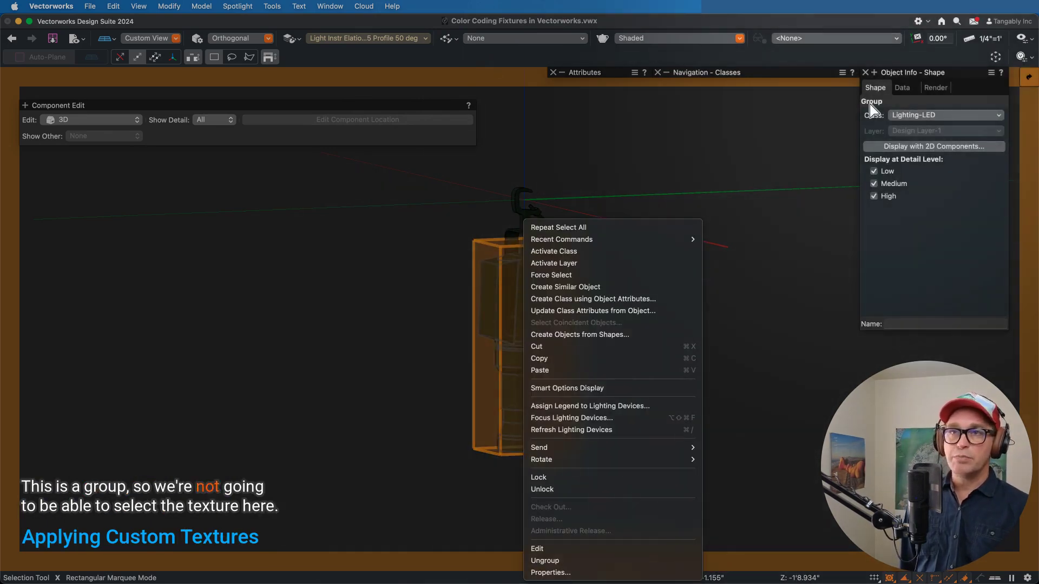
{"action": "left_click", "coordinate": [528, 339]}
{"action": "double_click", "coordinate": [489, 239]}
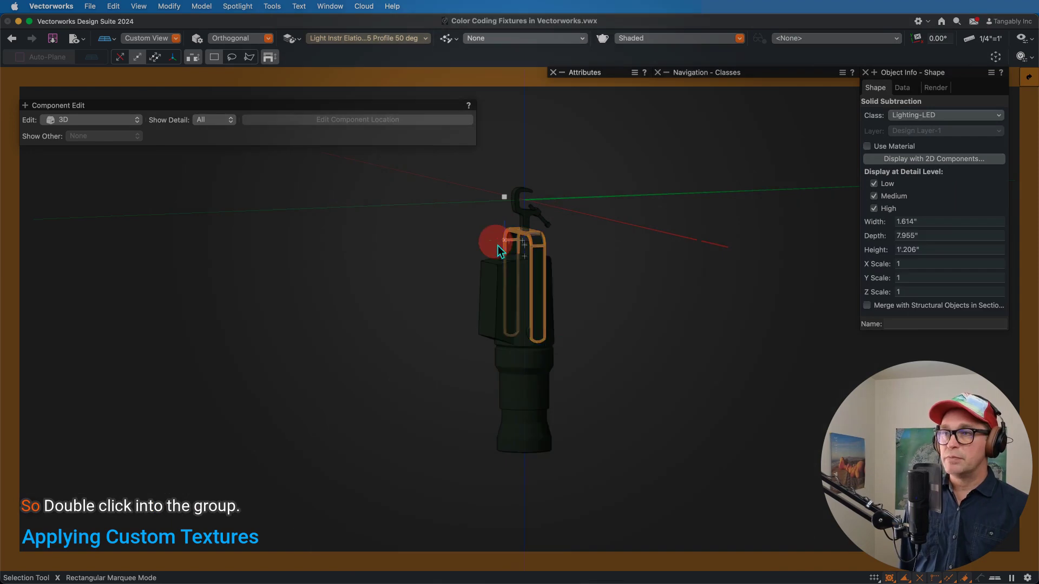
{"action": "double_click", "coordinate": [519, 405]}
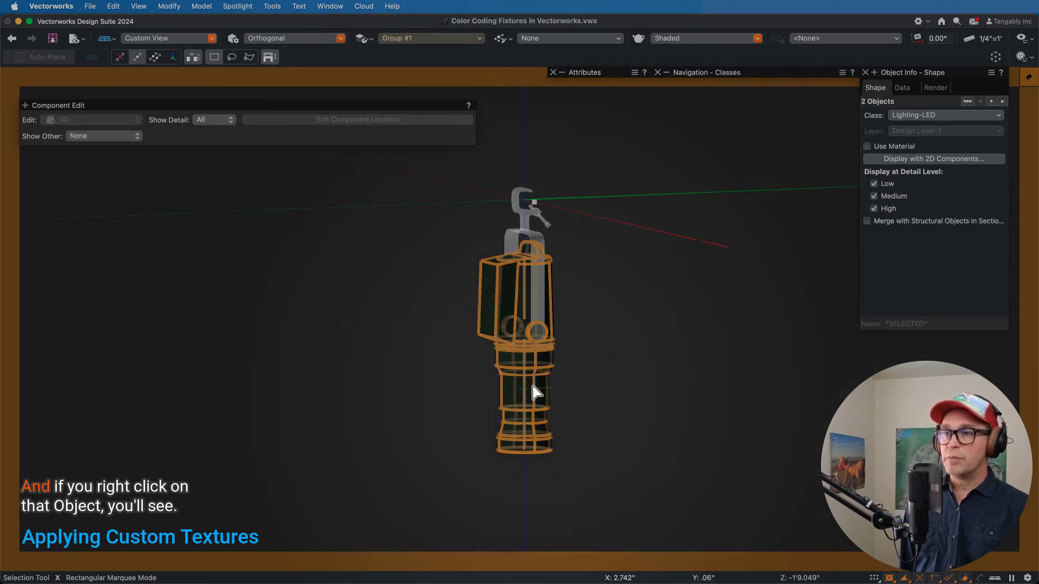
{"action": "right_click", "coordinate": [535, 391]}
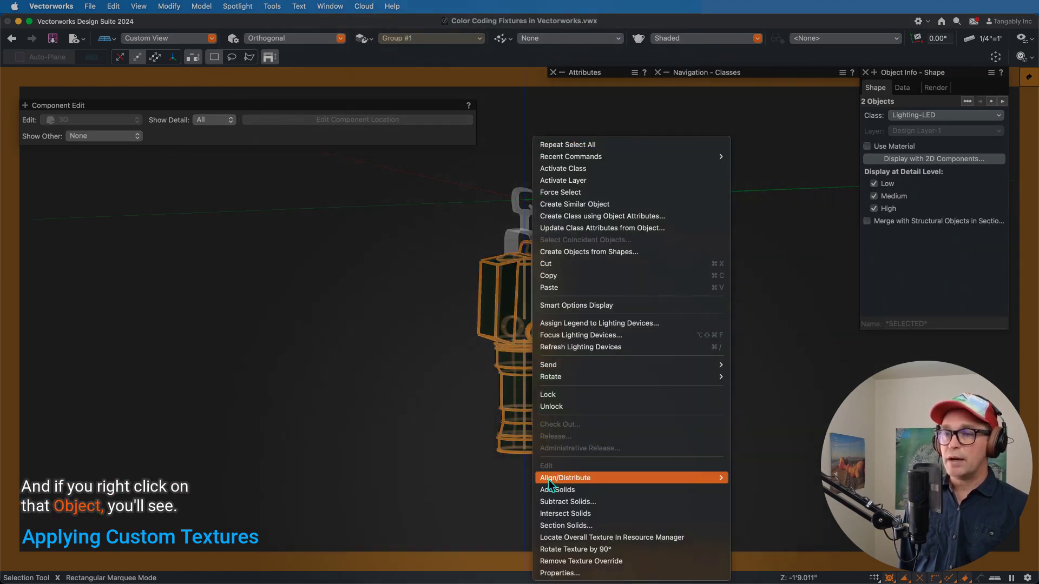
{"action": "left_click", "coordinate": [571, 537]}
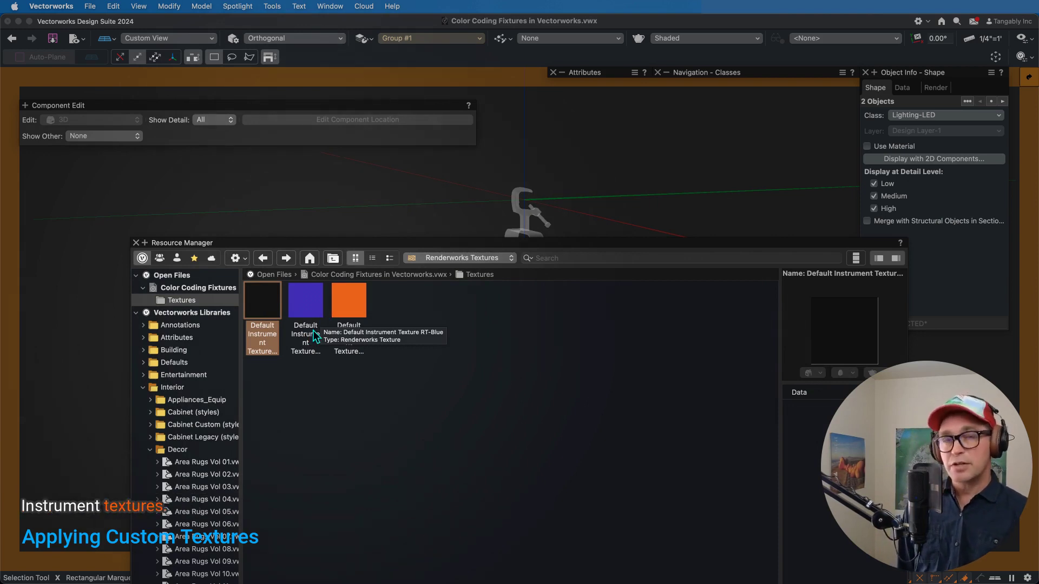
- Duplicate the black Default Instrument Texture, rename it 'Default Instrument Texture RT-Pink', and open it for editing
{"action": "right_click", "coordinate": [263, 299]}
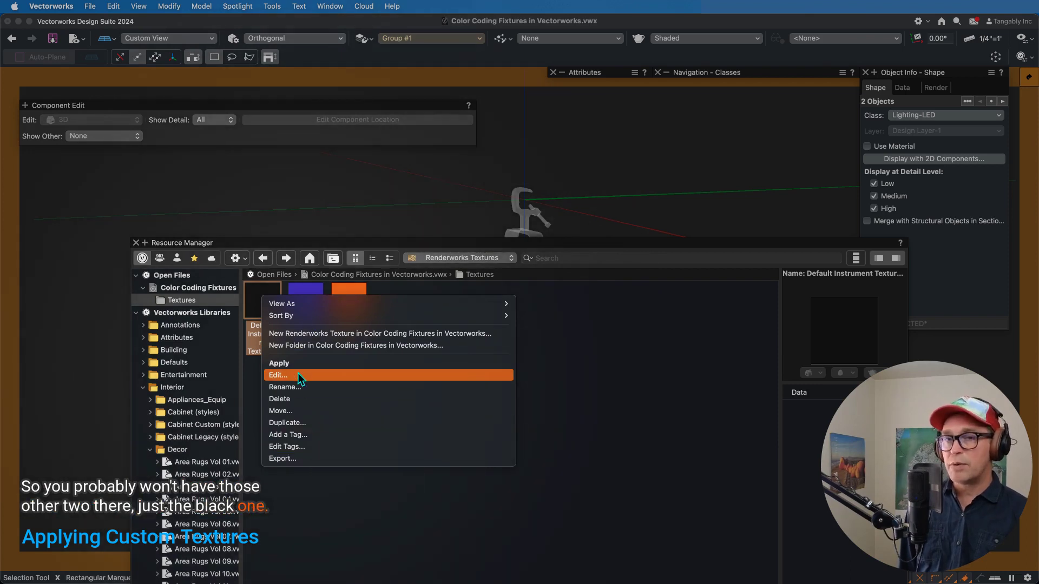
{"action": "left_click", "coordinate": [287, 423]}
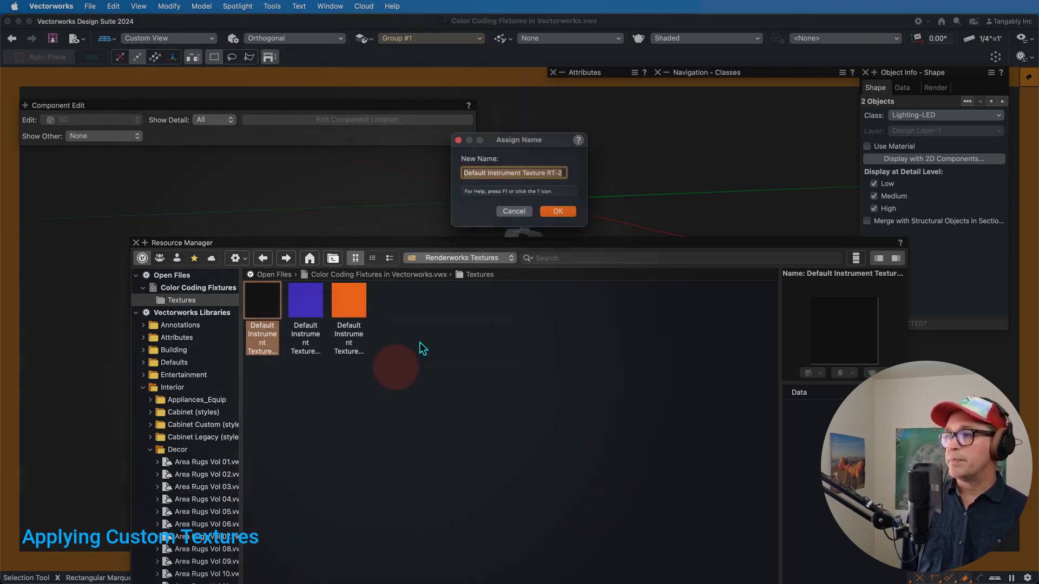
{"action": "left_click", "coordinate": [558, 174]}
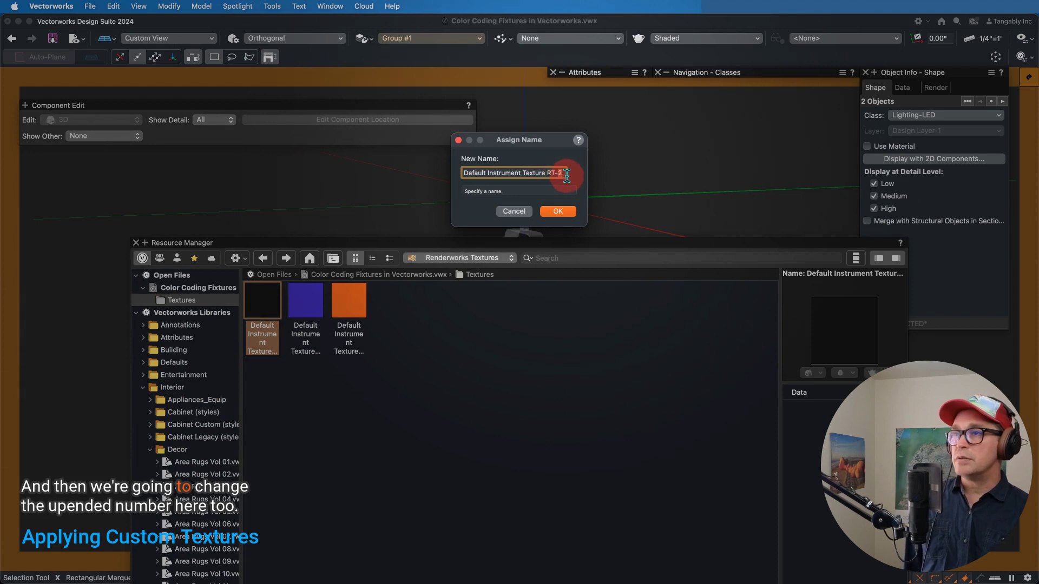
{"action": "double_click", "coordinate": [560, 173]}
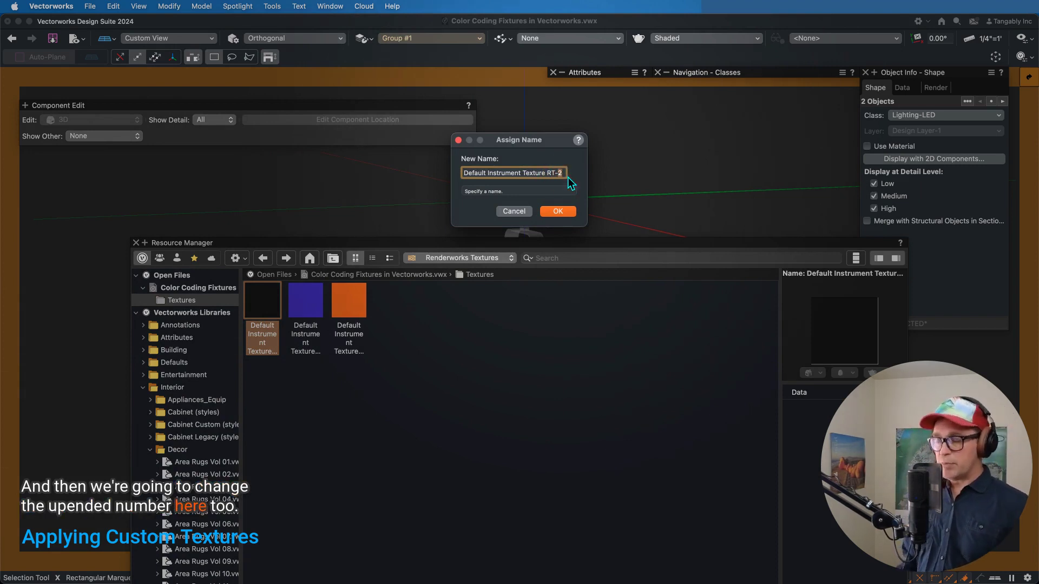
{"action": "type", "text": "Pink"}
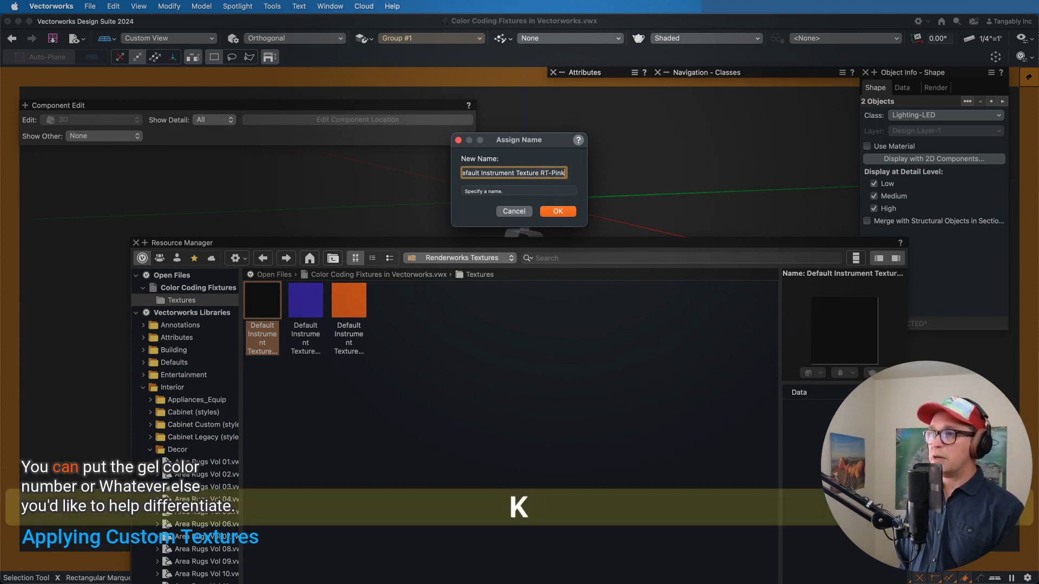
{"action": "key", "text": "Return"}
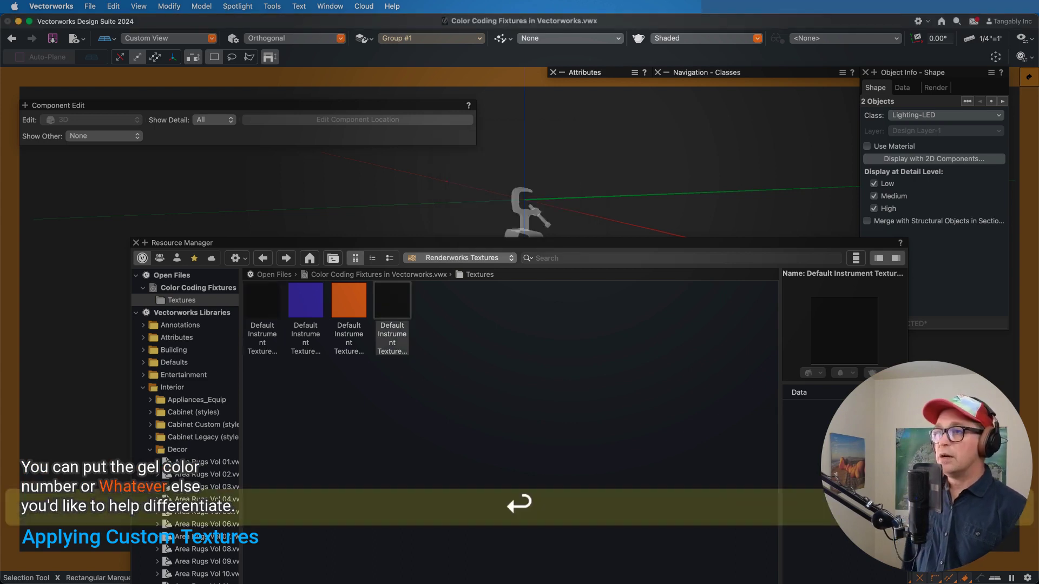
{"action": "right_click", "coordinate": [405, 297]}
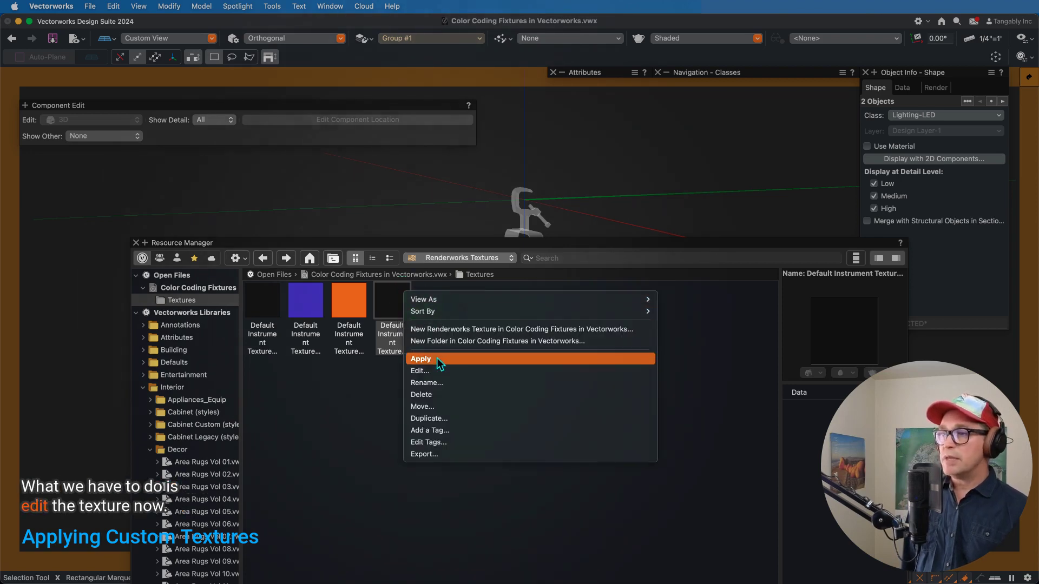
{"action": "left_click", "coordinate": [436, 372]}
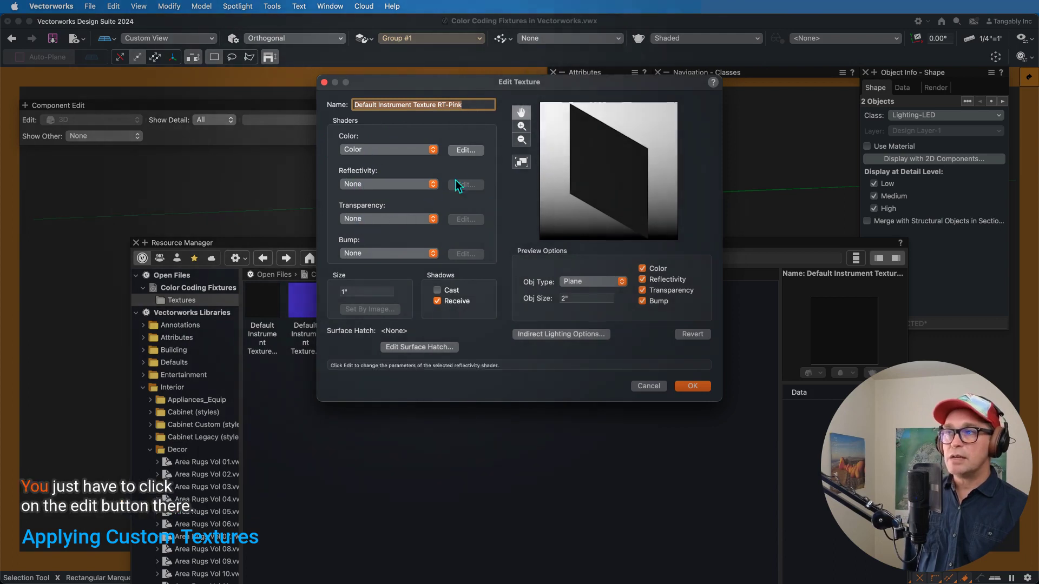
- Set the RT-Pink colour shader to the document's salmon pink swatch, save it, and lower the Resource Manager
{"action": "left_click", "coordinate": [473, 155]}
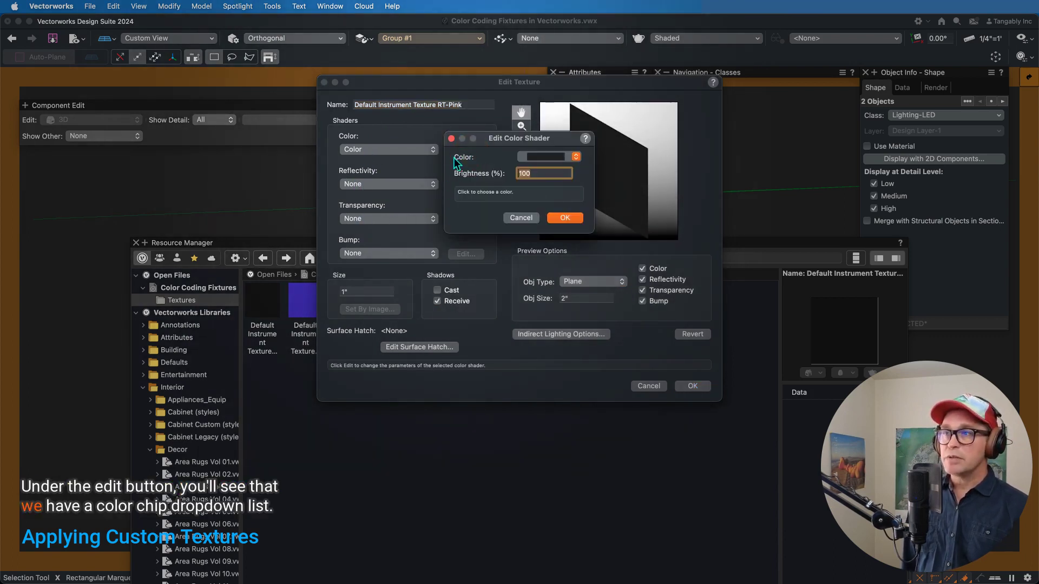
{"action": "left_click", "coordinate": [554, 157]}
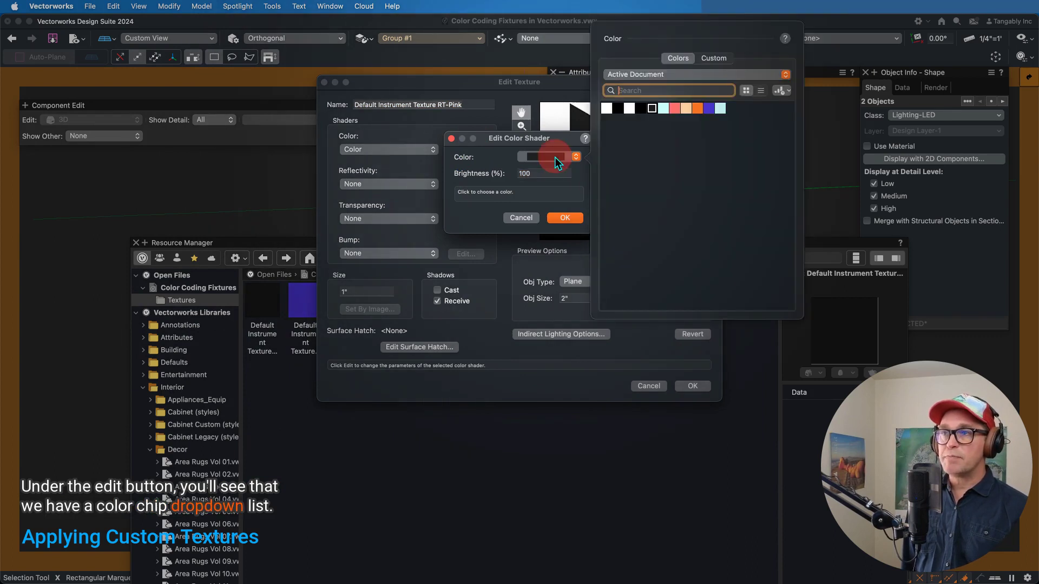
{"action": "left_click", "coordinate": [675, 108]}
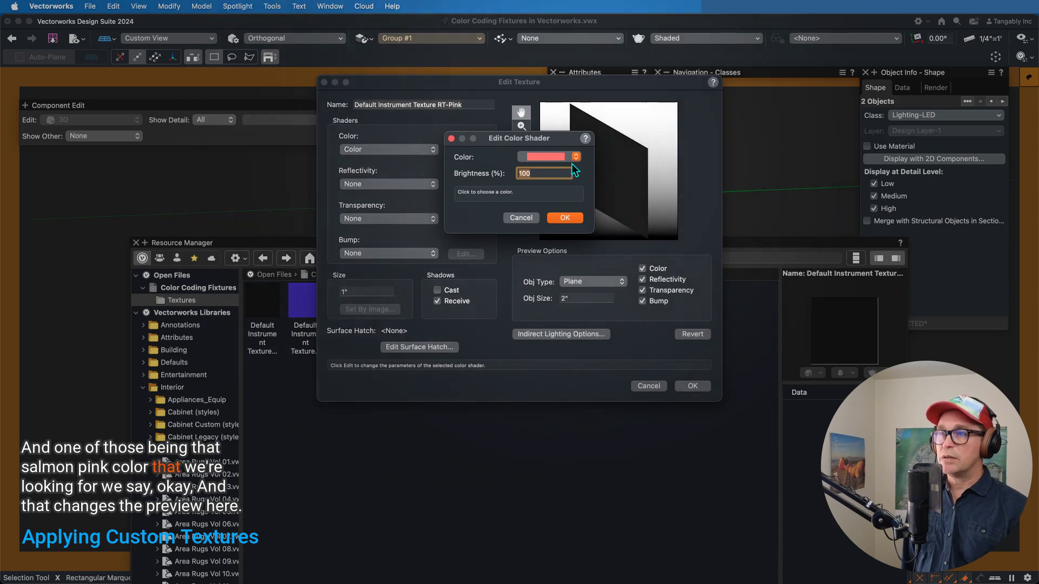
{"action": "left_click", "coordinate": [577, 220]}
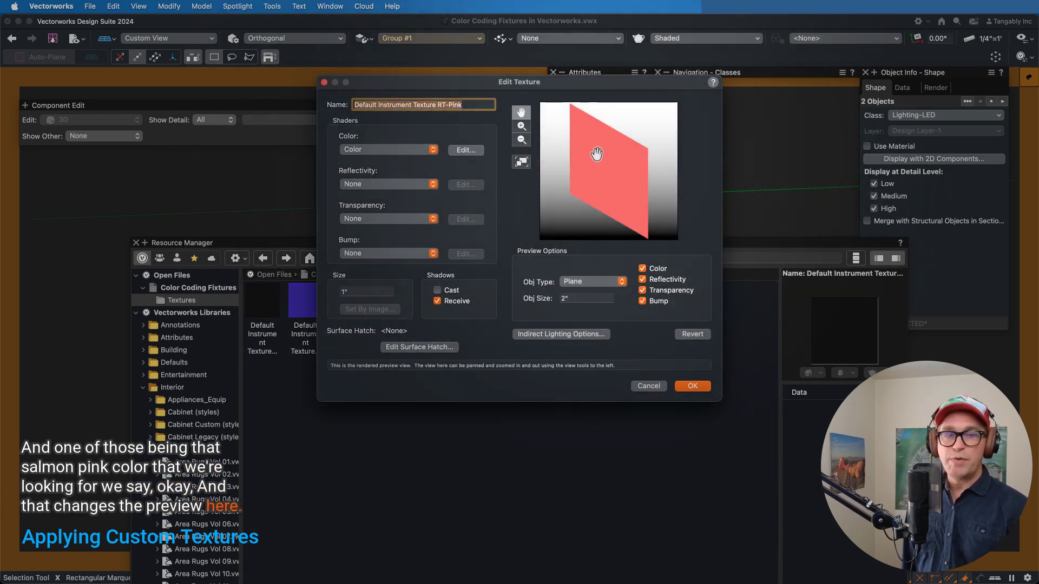
{"action": "left_click", "coordinate": [684, 386]}
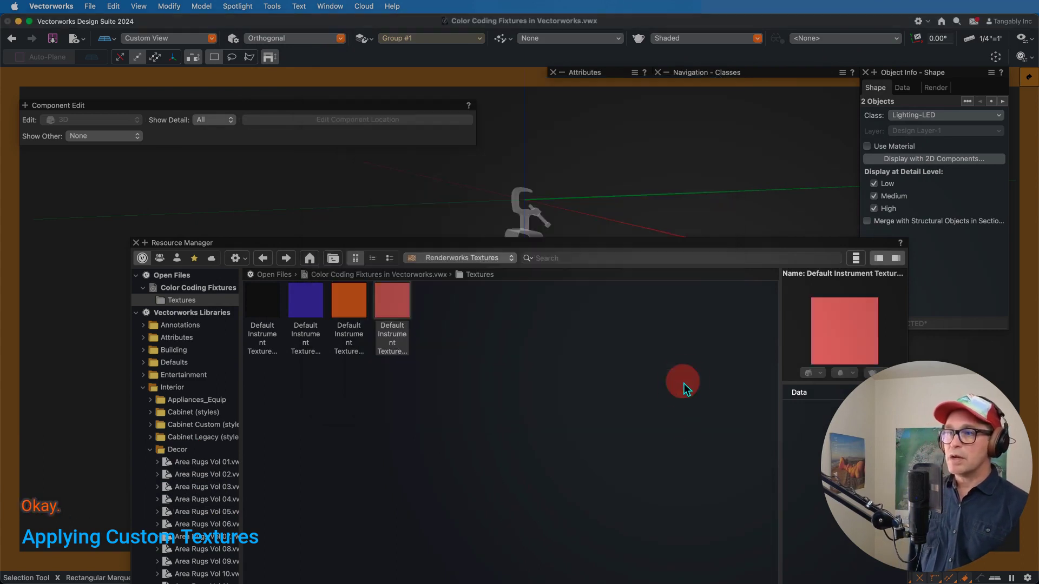
{"action": "left_click_drag", "start_coordinate": [543, 243], "coordinate": [548, 441]}
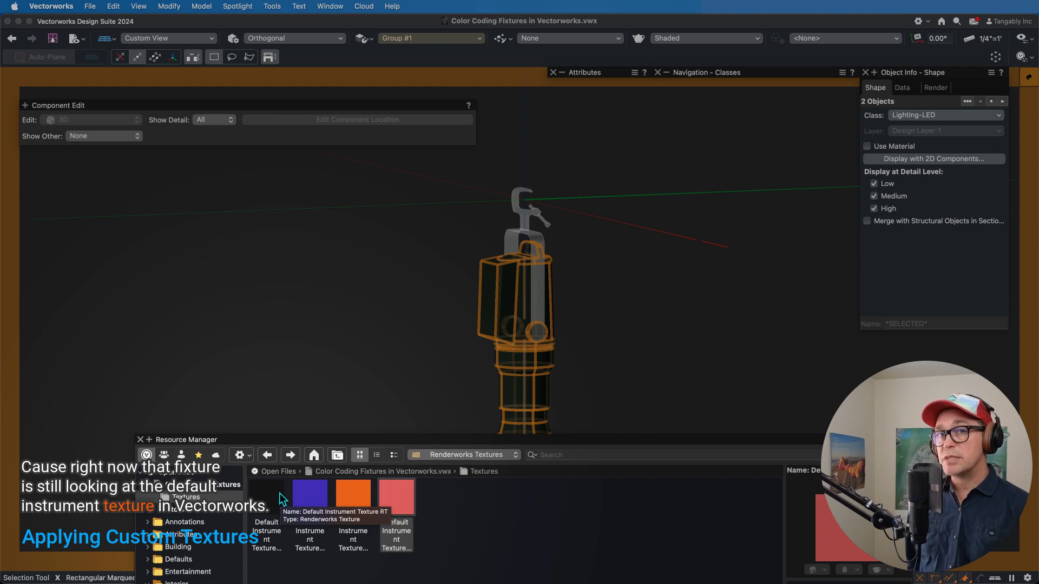
- Apply the RT-Pink texture to the fixture body and yoke, leave the C-clamp black, and exit editing
{"action": "left_click_drag", "start_coordinate": [392, 481], "coordinate": [557, 326]}
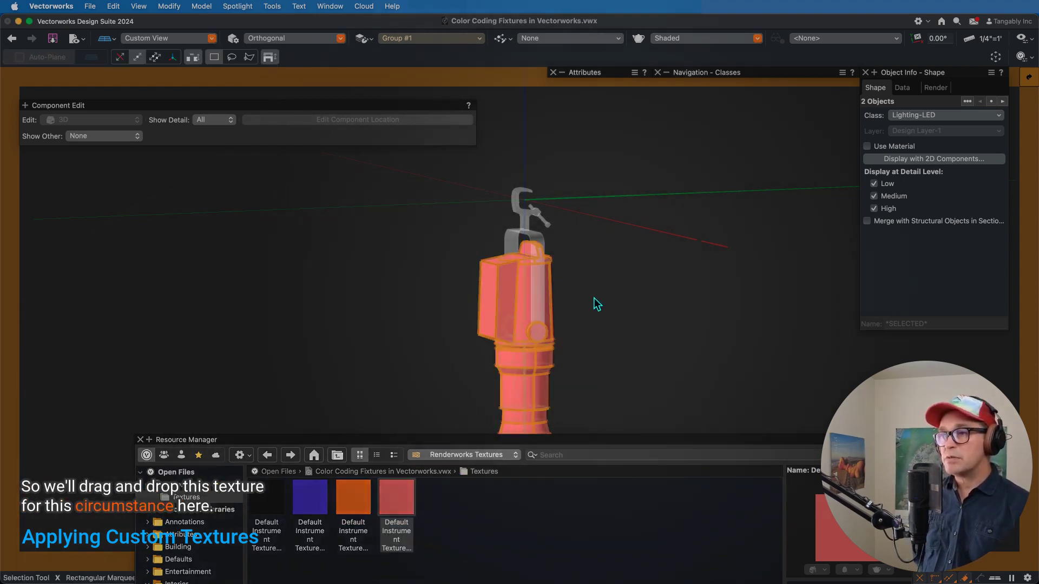
{"action": "left_click", "coordinate": [649, 273]}
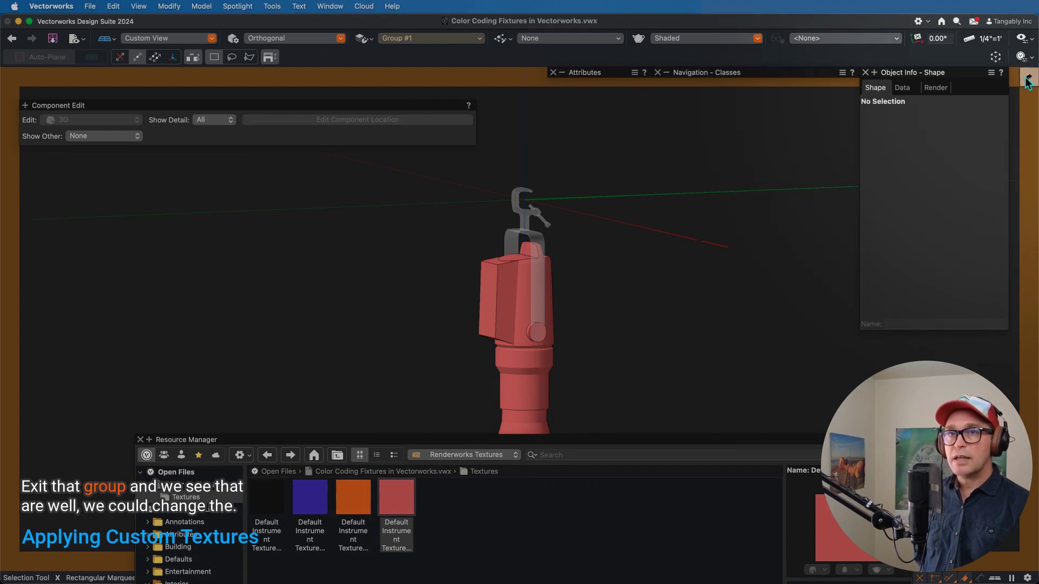
{"action": "double_click", "coordinate": [685, 228]}
{"action": "left_click", "coordinate": [538, 219]}
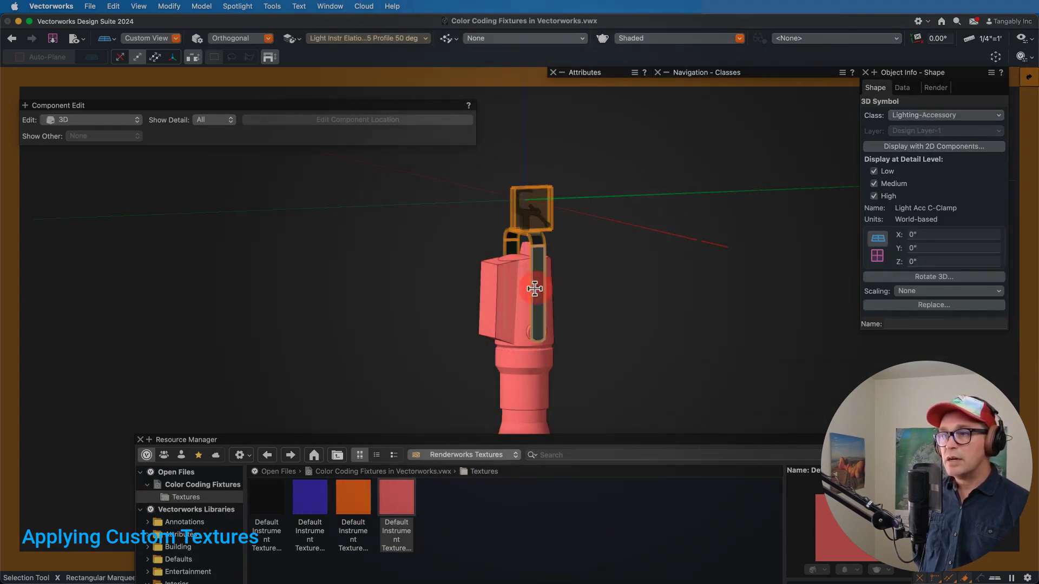
{"action": "left_click", "coordinate": [580, 265]}
{"action": "left_click_drag", "start_coordinate": [388, 497], "coordinate": [534, 292]}
{"action": "left_click", "coordinate": [586, 260]}
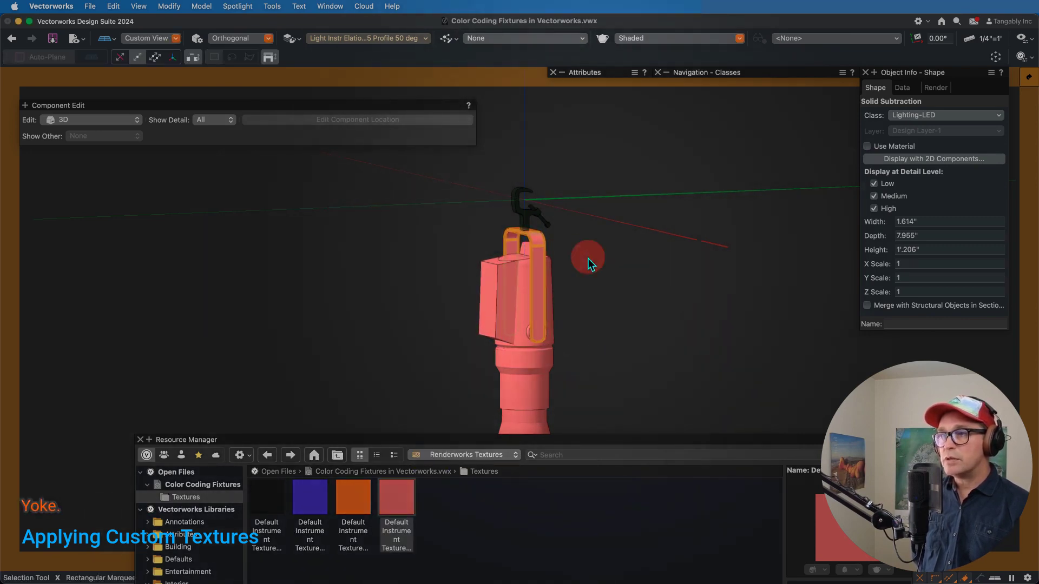
{"action": "left_click", "coordinate": [528, 214]}
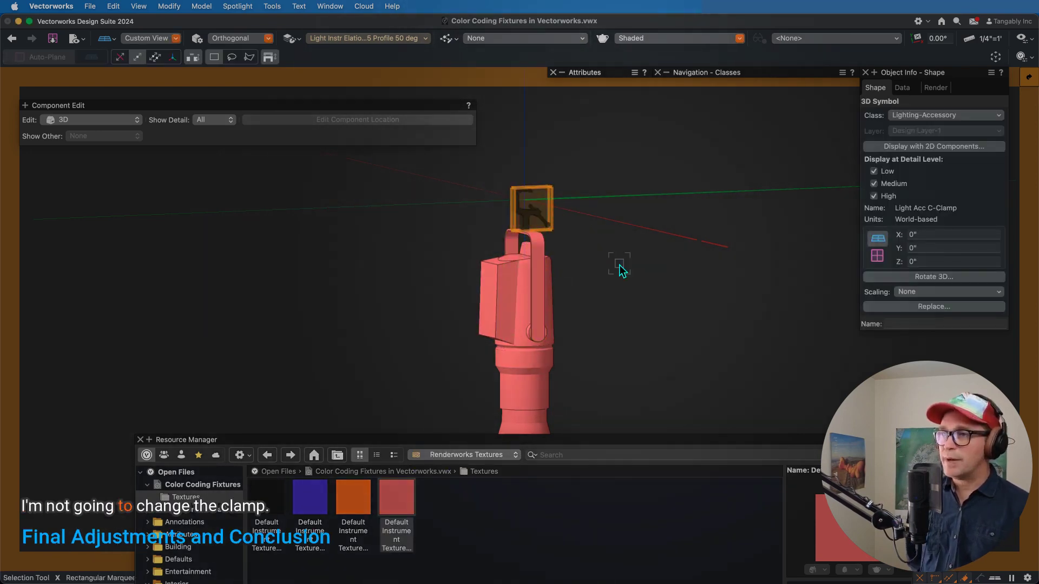
{"action": "left_click", "coordinate": [668, 251]}
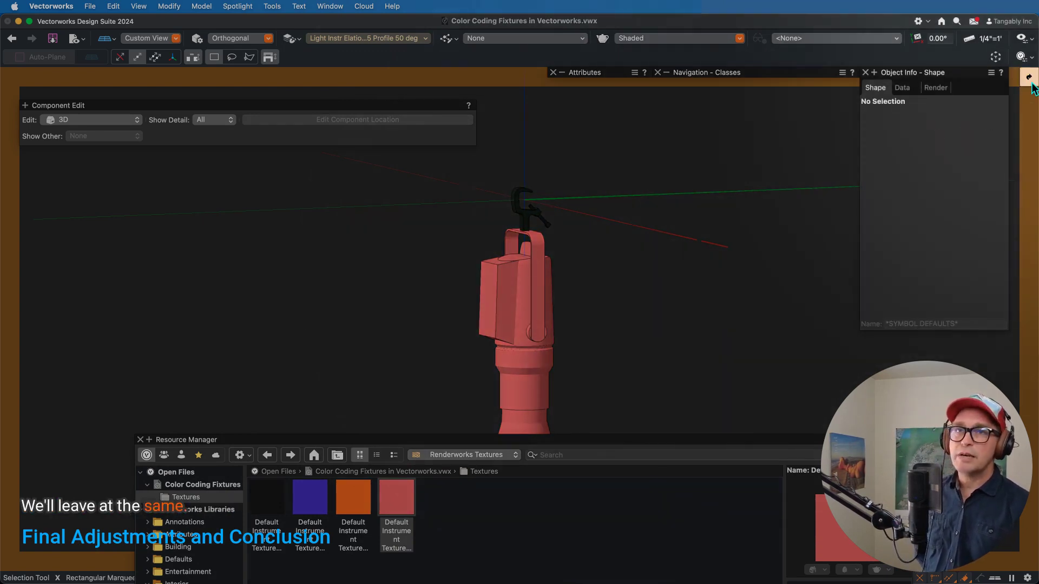
{"action": "left_click", "coordinate": [1030, 81]}
- Exit Component Edit back to the full fixture layer and render it Shaded
{"action": "left_click", "coordinate": [727, 190]}
{"action": "left_click", "coordinate": [625, 243]}
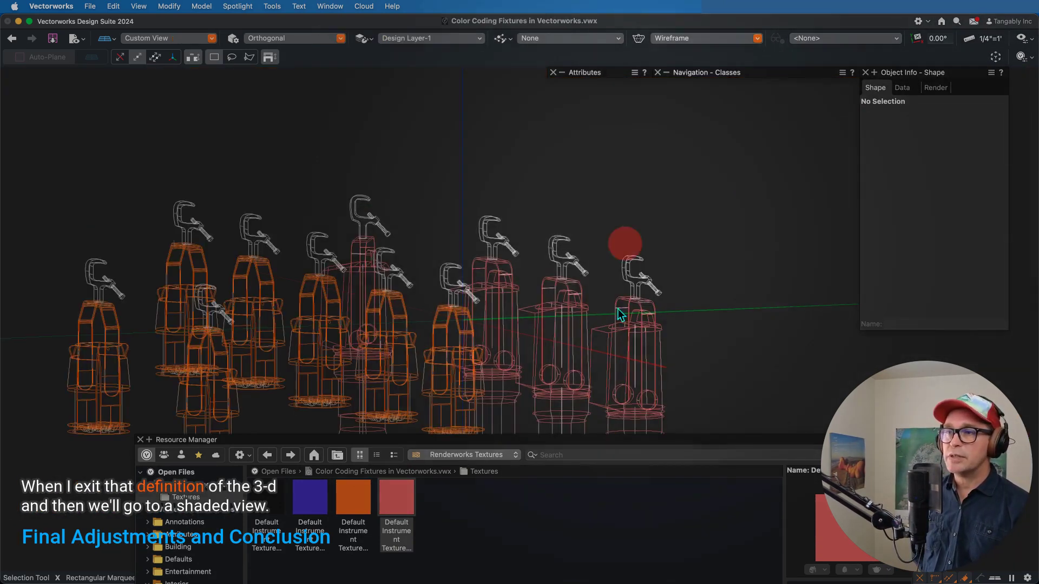
{"action": "left_click", "coordinate": [664, 39]}
{"action": "left_click", "coordinate": [674, 74]}
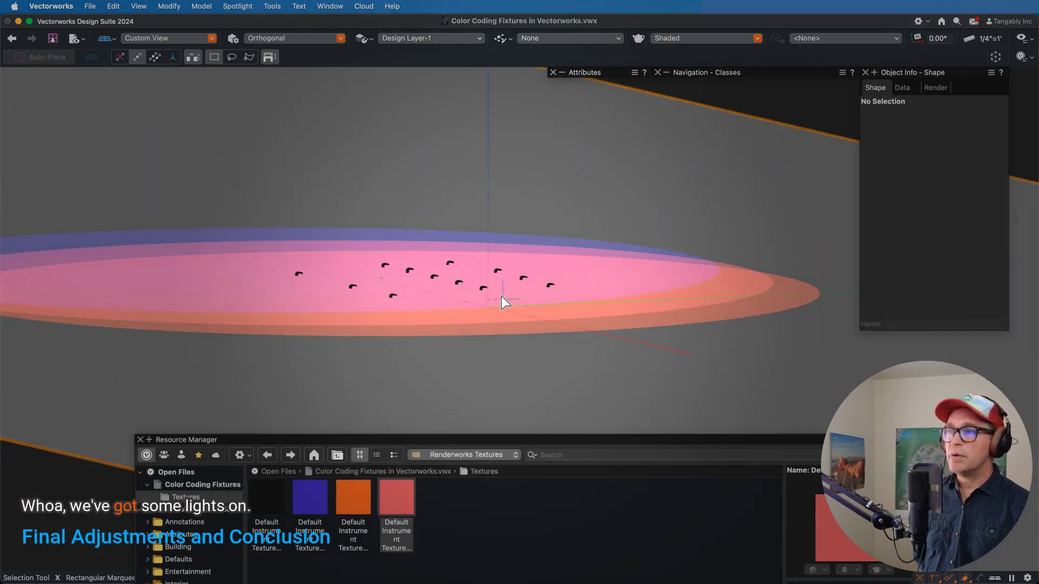
- Delete the grey floor plane from the shaded view
{"action": "scroll", "coordinate": [503, 312], "scroll_direction": "down", "scroll_amount": 8}
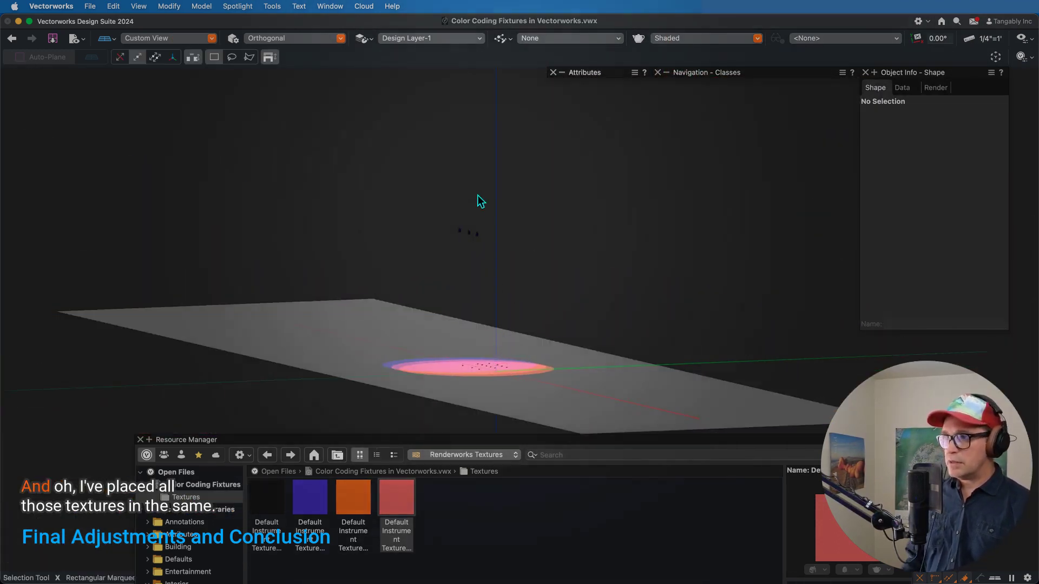
{"action": "middle_click_drag", "start_coordinate": [608, 271], "coordinate": [584, 303], "text": "shift"}
{"action": "left_click", "coordinate": [545, 302]}
{"action": "key", "text": "BackSpace"}
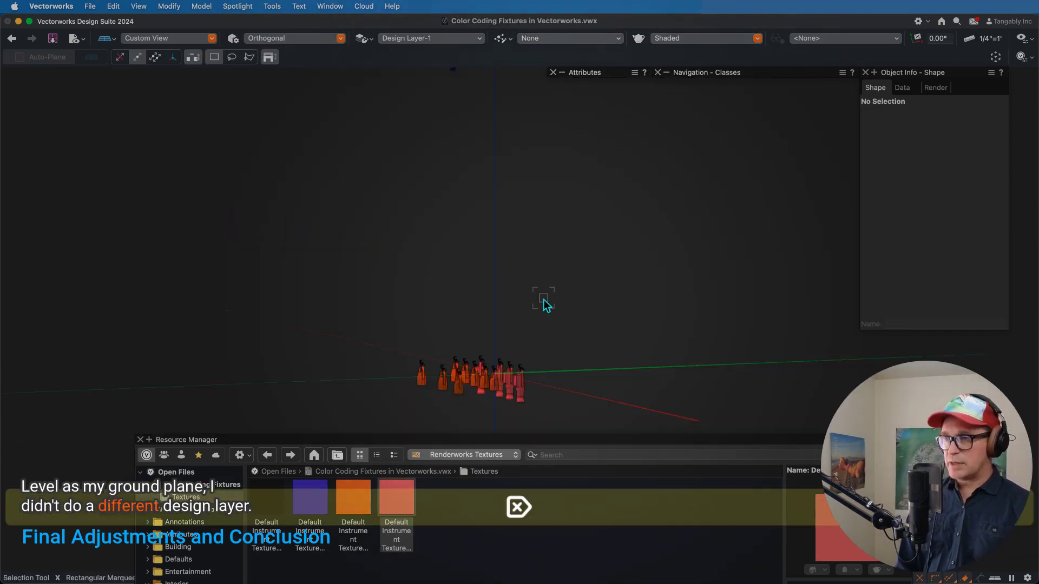
- Use Flyover to orbit closer around the pink-red and orange fixtures
{"action": "middle_click_drag", "start_coordinate": [494, 348], "coordinate": [491, 250]}
{"action": "scroll", "coordinate": [492, 250], "scroll_direction": "up", "scroll_amount": 10}
{"action": "scroll", "coordinate": [492, 242], "scroll_direction": "down", "scroll_amount": 4}
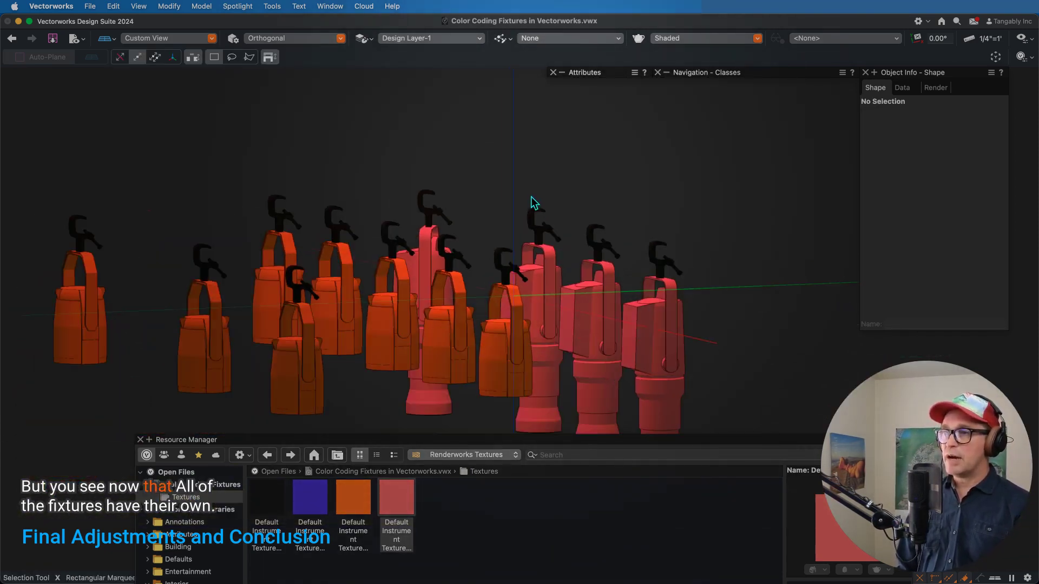
{"action": "key", "text": "shift+c"}
{"action": "left_click_drag", "start_coordinate": [607, 268], "coordinate": [721, 336]}
{"action": "left_click_drag", "start_coordinate": [584, 327], "coordinate": [541, 244]}
{"action": "left_click_drag", "start_coordinate": [643, 358], "coordinate": [622, 329]}
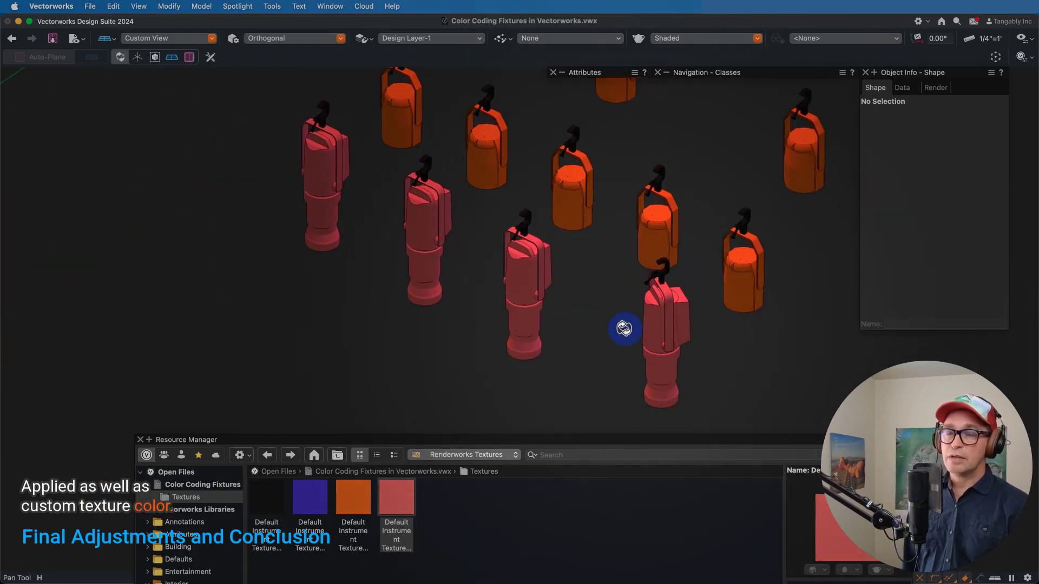